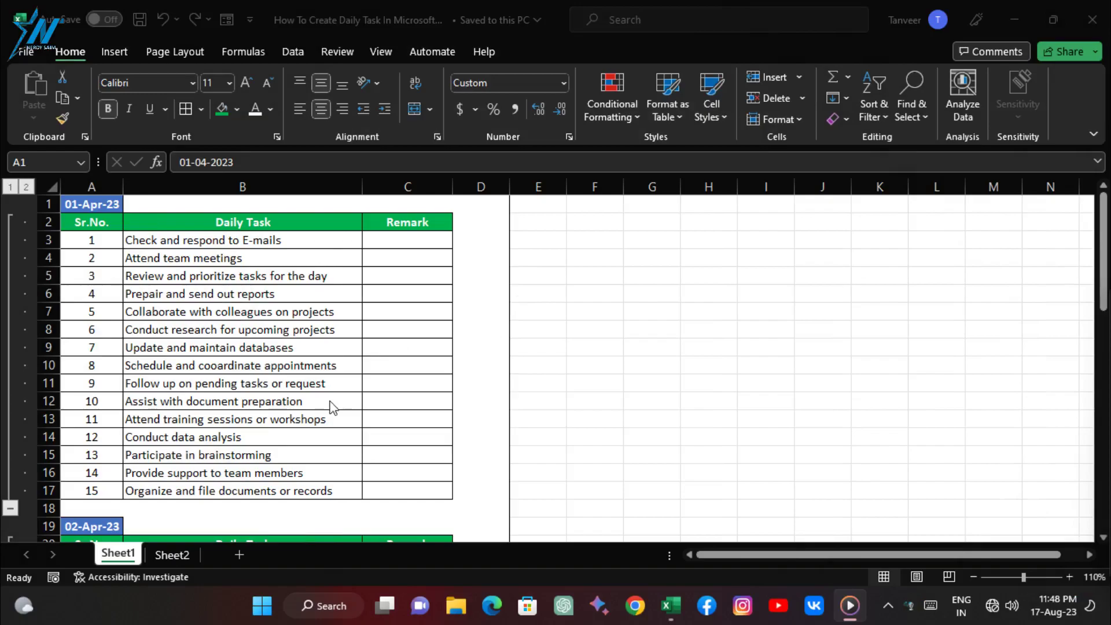
# Step: Review Sheet1's task table and its Daily Task and Remark header cells
pyautogui.scroll(-4, 350, 393)
pyautogui.scroll(-4, 345, 423)
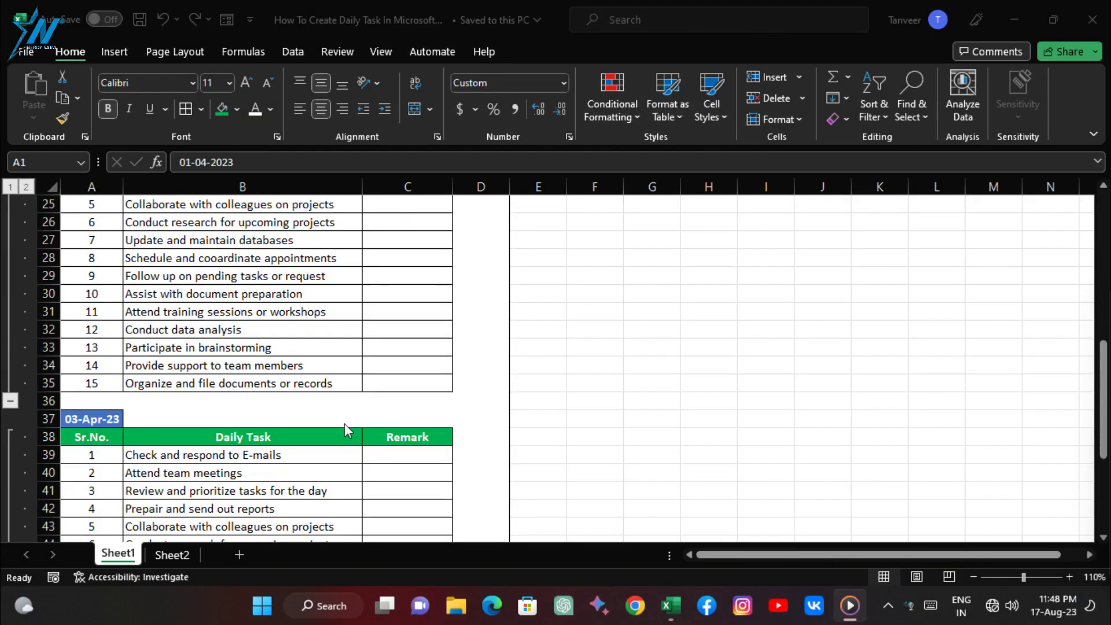
pyautogui.scroll(-3, 345, 423)
pyautogui.scroll(-1, 345, 429)
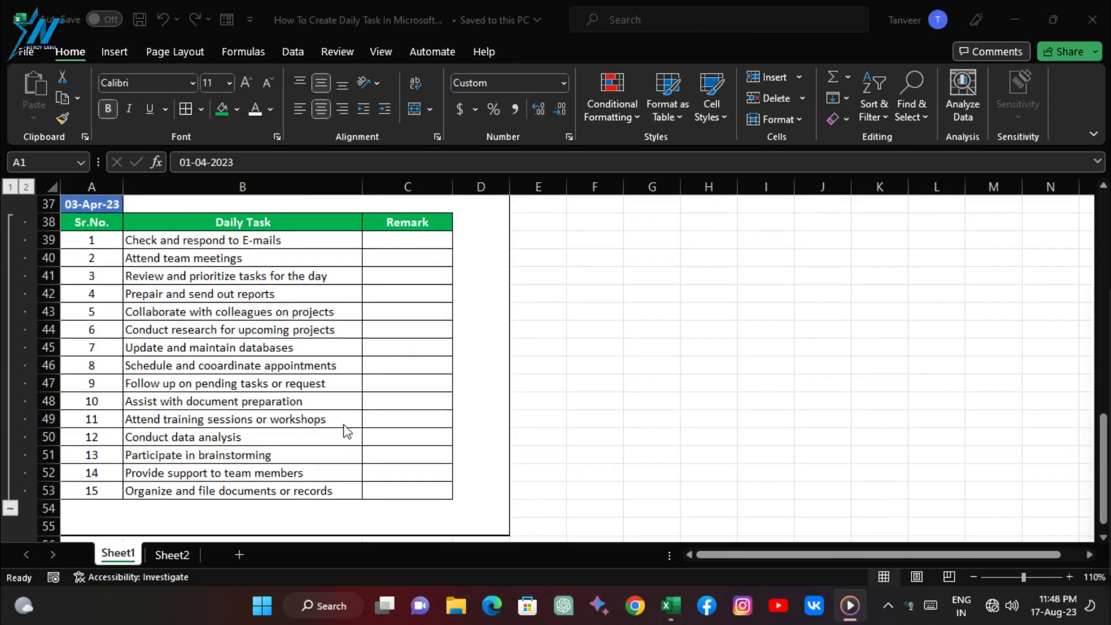
pyautogui.scroll(11, 346, 431)
pyautogui.scroll(1, 346, 431)
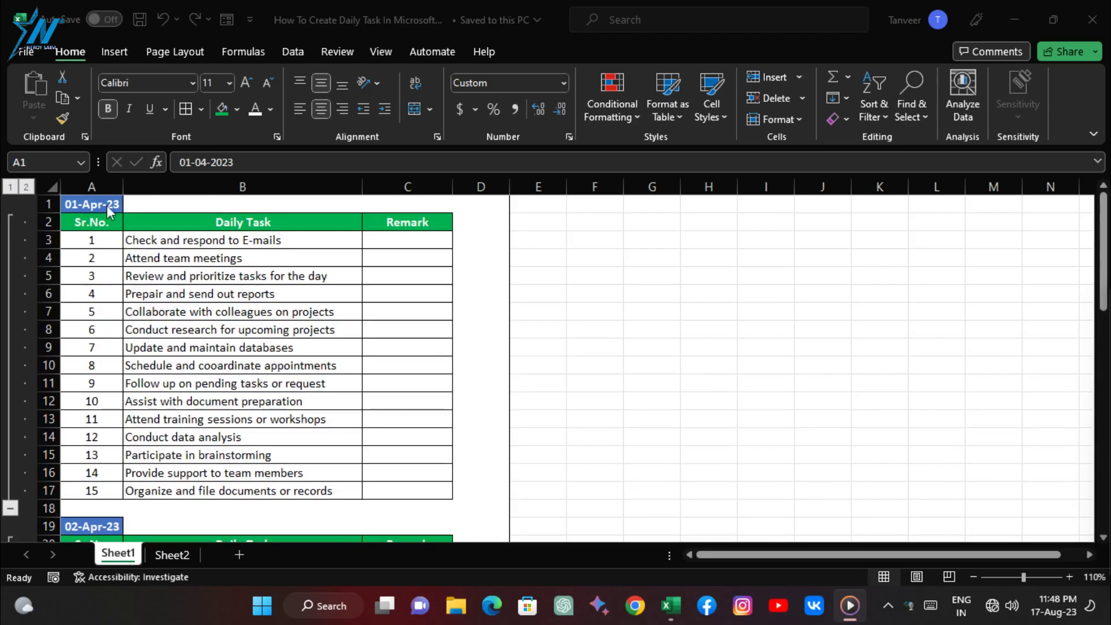
pyautogui.click(115, 224)
pyautogui.click(322, 222)
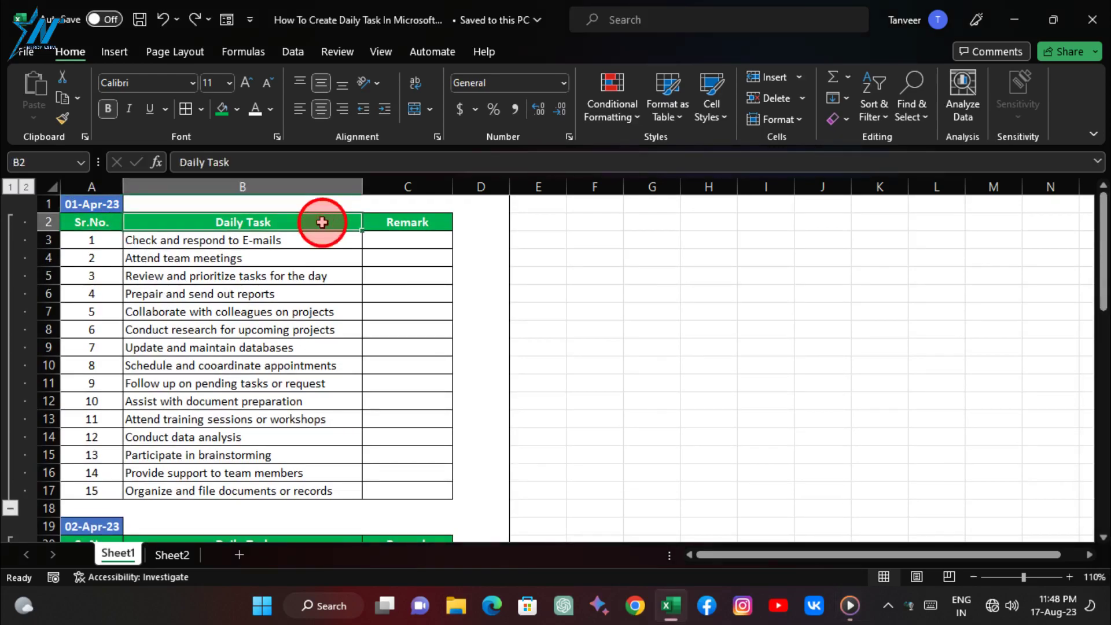
pyautogui.click(448, 222)
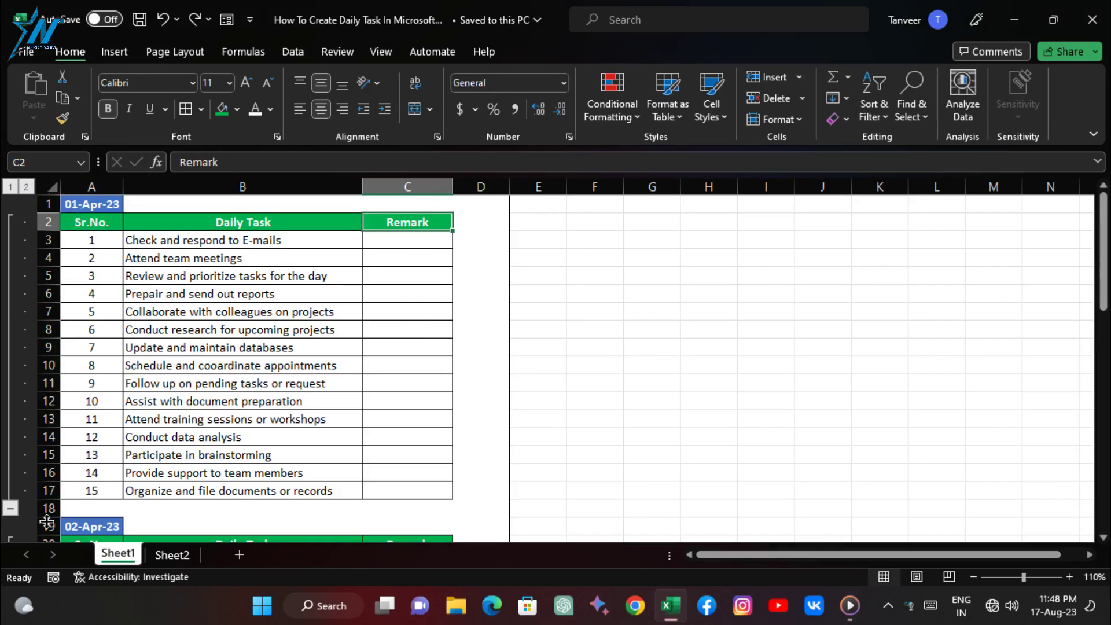
# Step: Collapse all task tables, expand and re-collapse 02-Apr-23, then expand all again
pyautogui.click(11, 187)
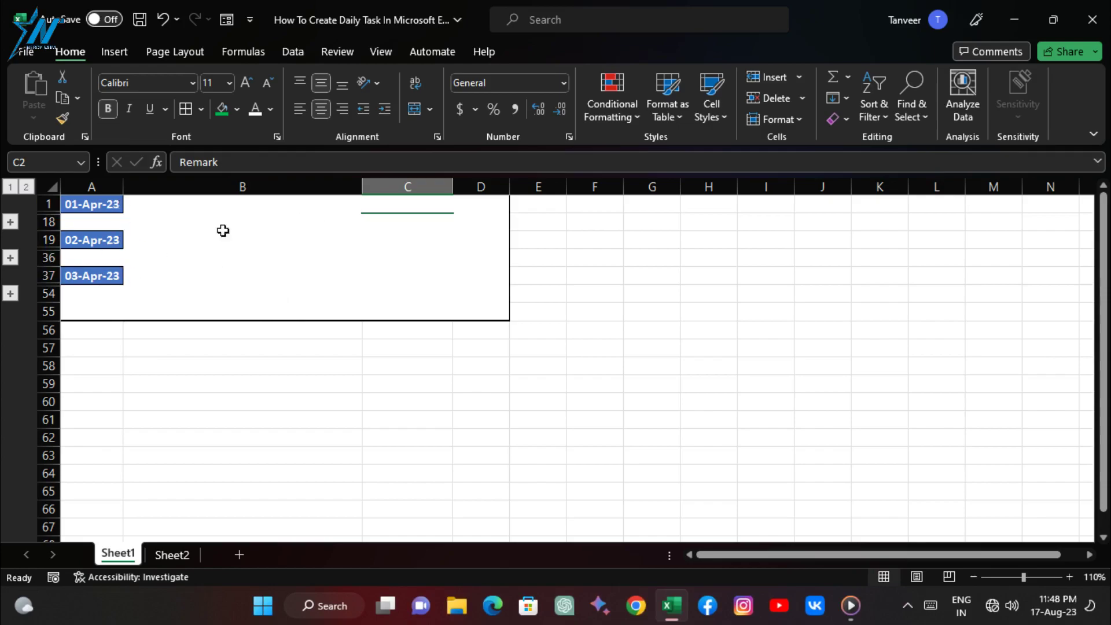
pyautogui.click(11, 257)
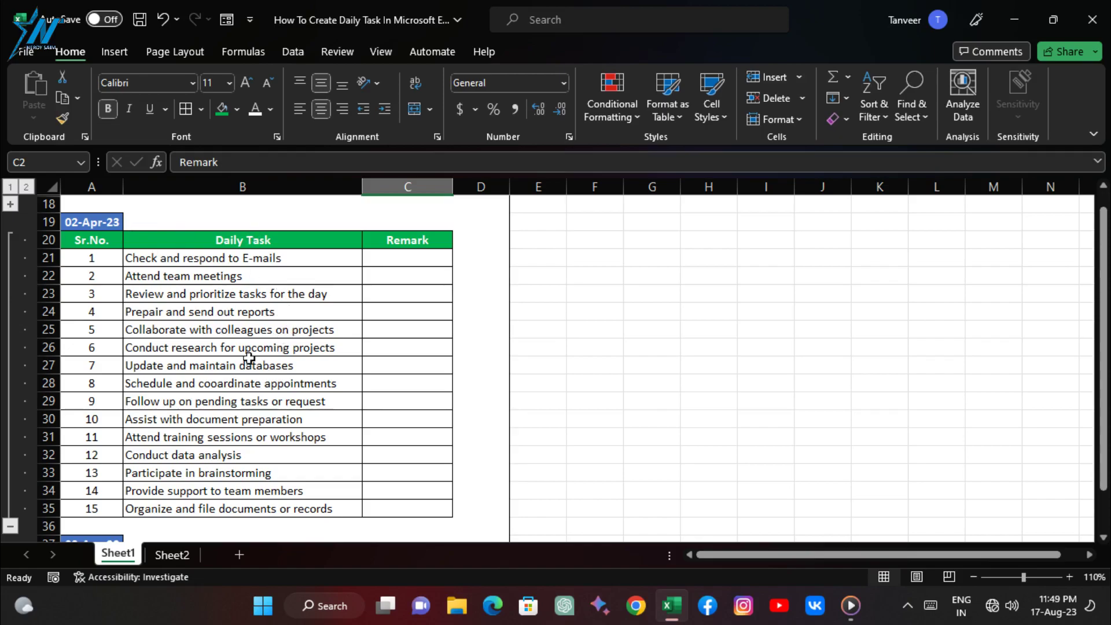
pyautogui.click(11, 526)
pyautogui.scroll(1, 215, 385)
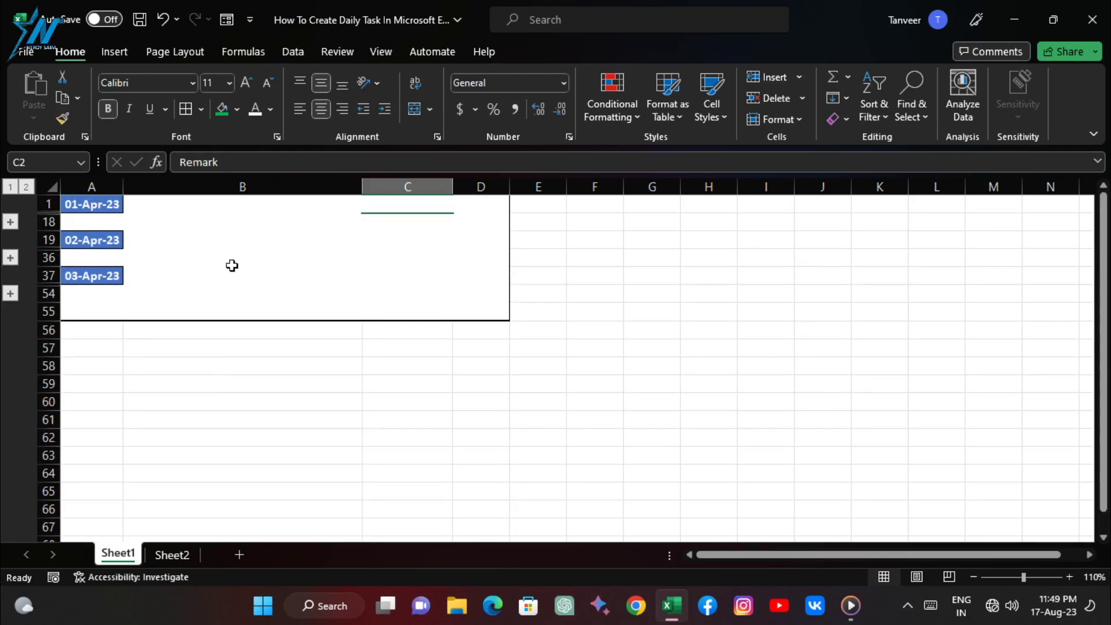
pyautogui.click(26, 186)
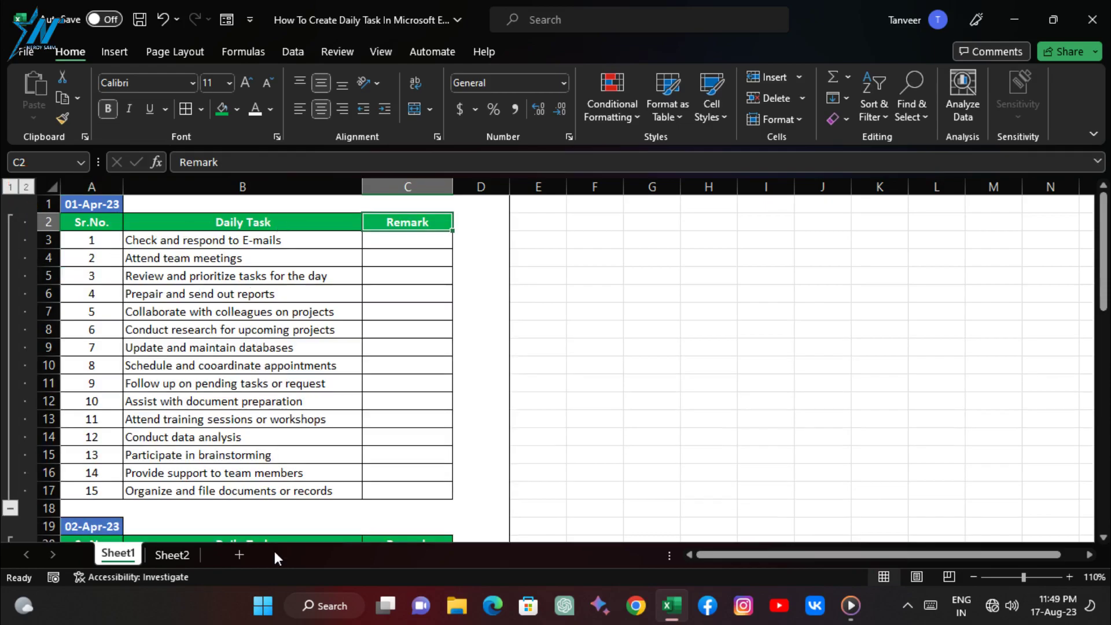
pyautogui.scroll(-5, 273, 471)
pyautogui.scroll(-5, 272, 471)
pyautogui.scroll(-1, 273, 471)
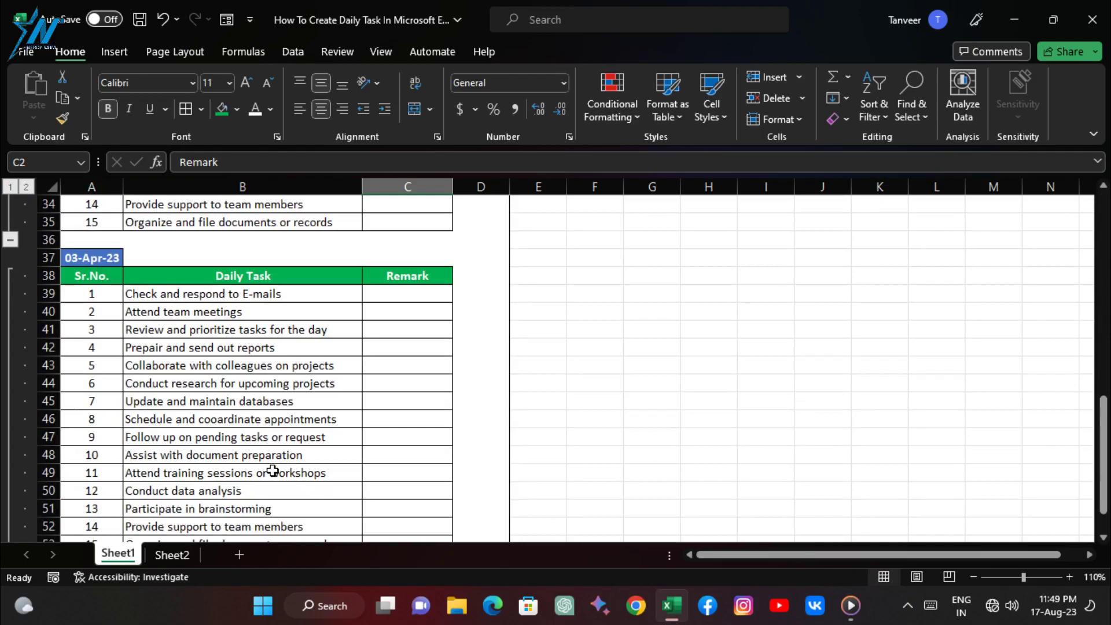
pyautogui.scroll(7, 273, 471)
pyautogui.scroll(4, 272, 471)
# Step: On Sheet2, enter 01-May-23 in A1 and headers Sr.No., Daily Task, Remark in row 2
pyautogui.click(172, 554)
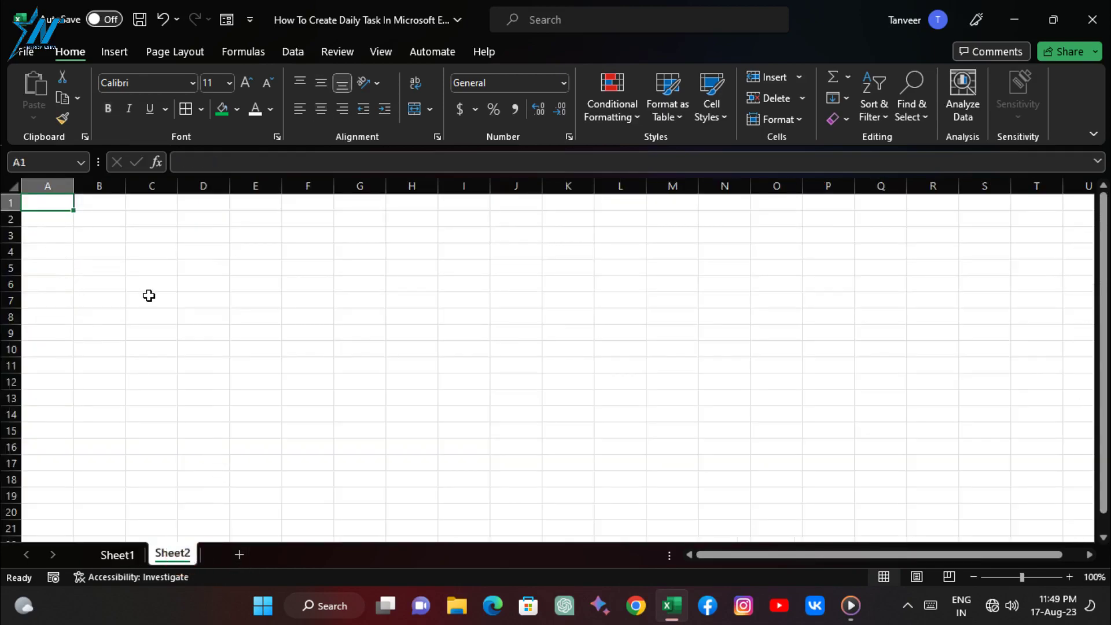
pyautogui.write('1-May-2')
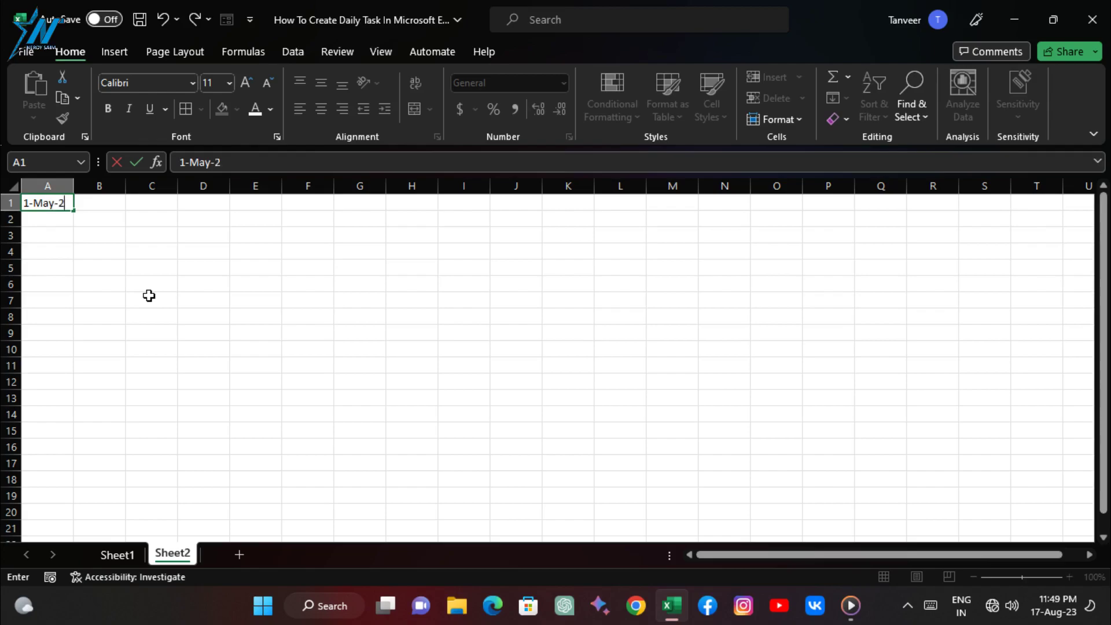
pyautogui.write('023')
pyautogui.press('Return')
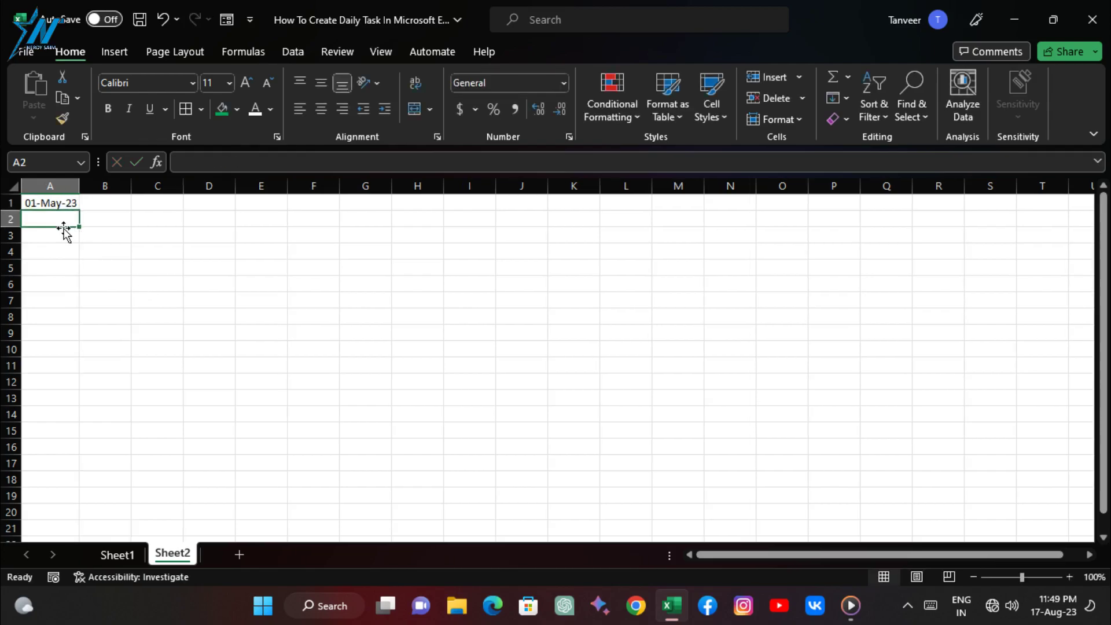
pyautogui.write('S')
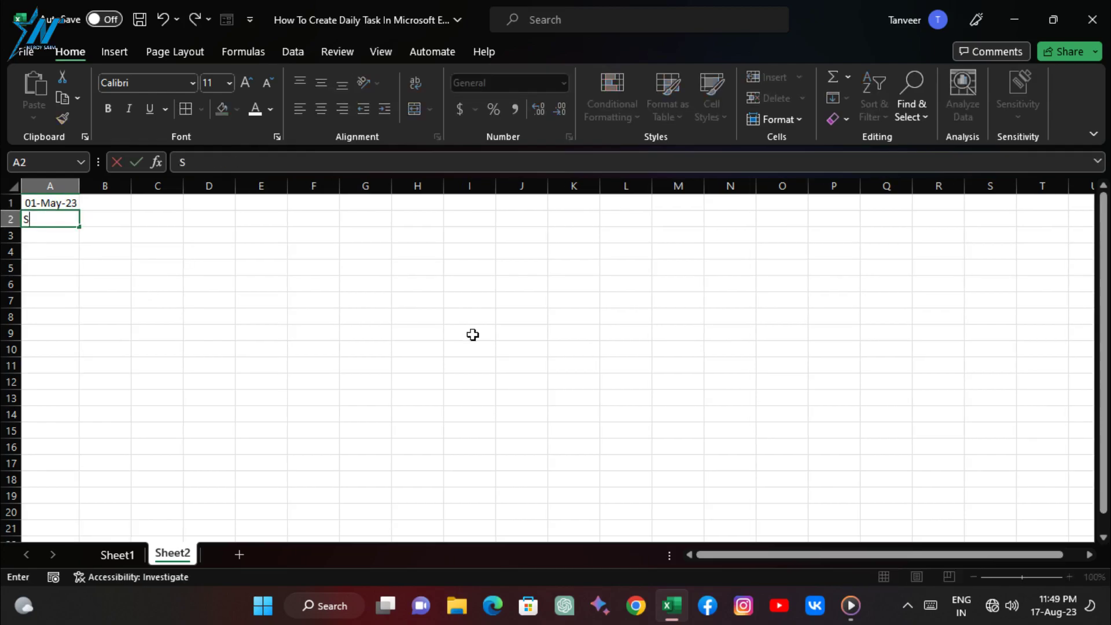
pyautogui.write('r.No.')
pyautogui.press('Tab')
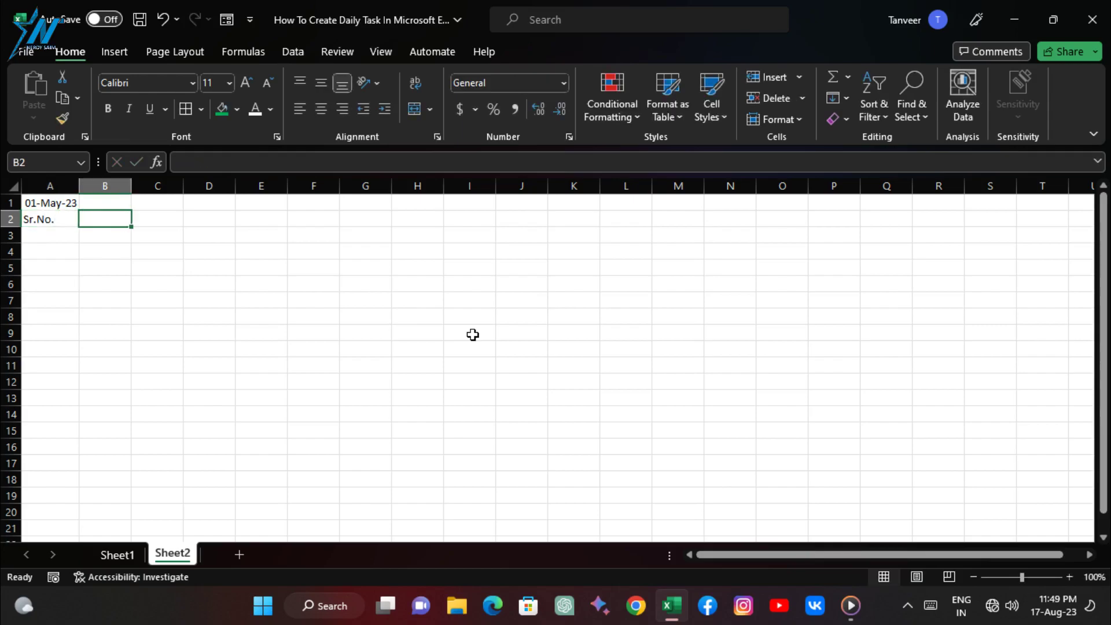
pyautogui.write('Daily')
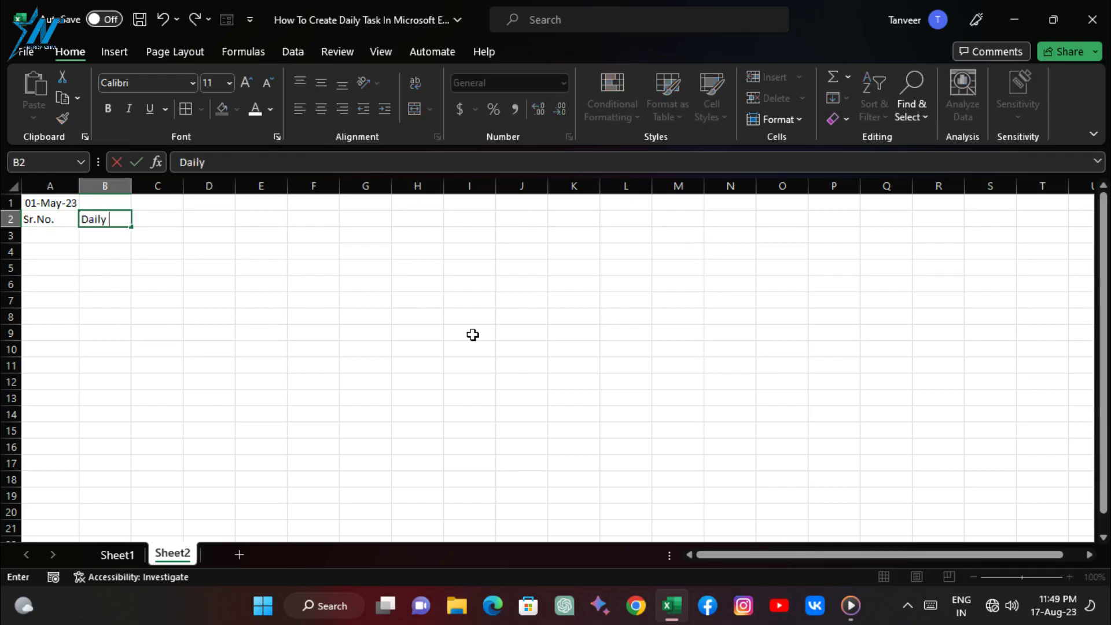
pyautogui.write('sk')
pyautogui.press('Tab')
pyautogui.write('R')
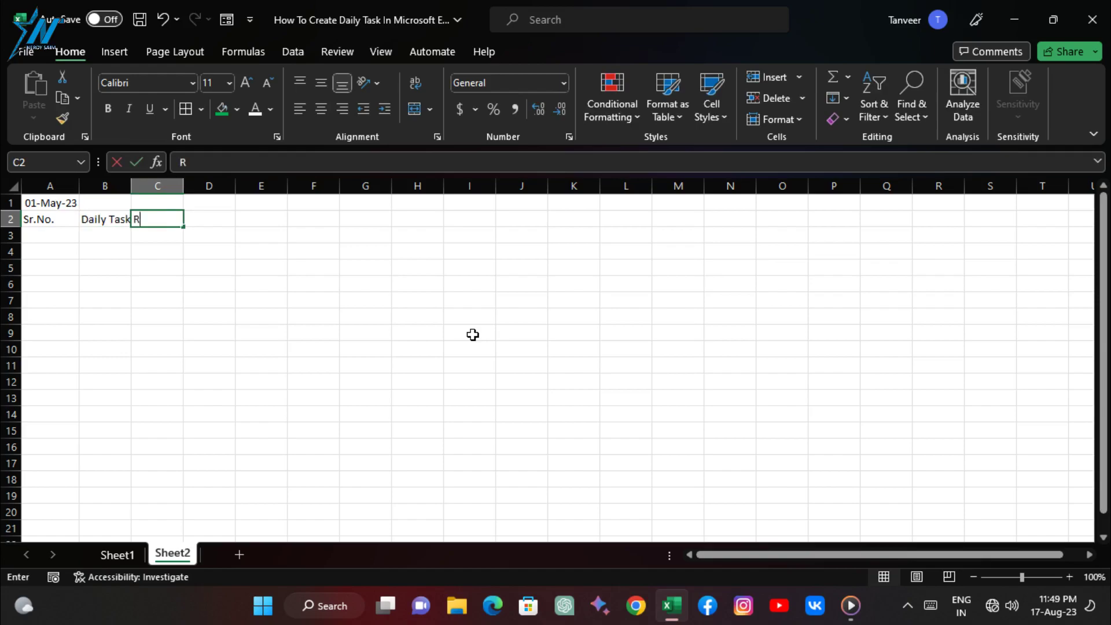
pyautogui.write('emar')
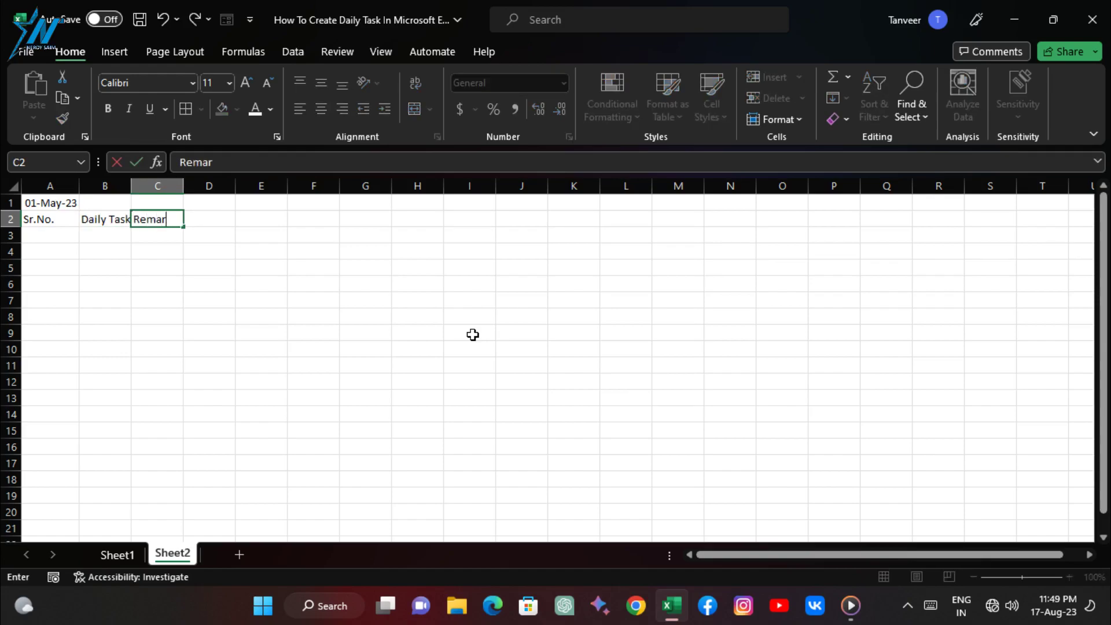
pyautogui.write('k')
pyautogui.press('Tab')
pyautogui.press('Return')
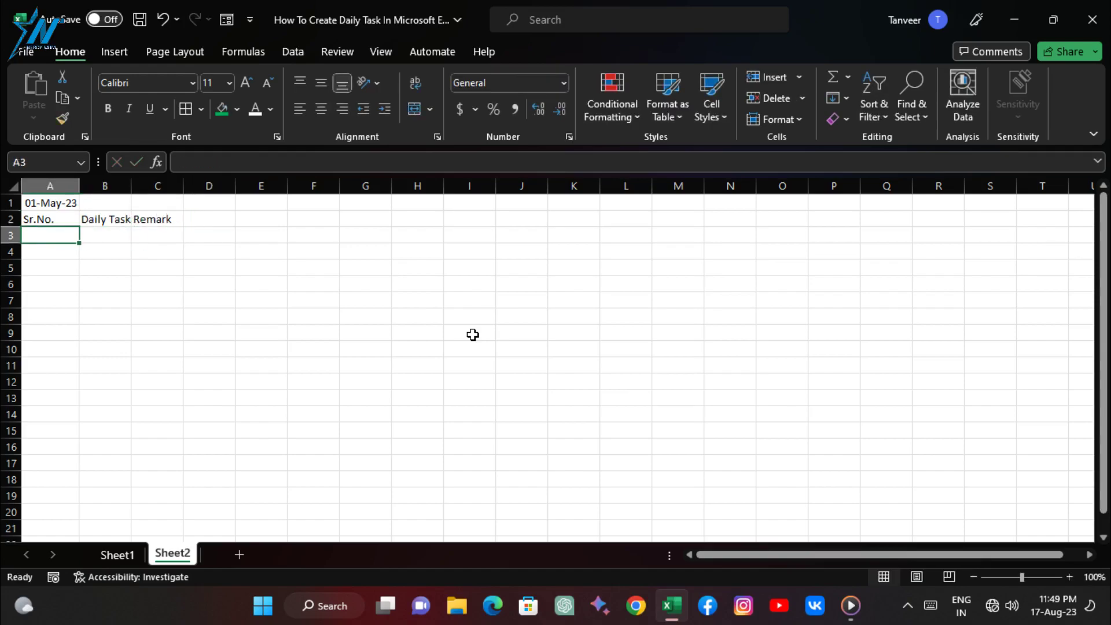
# Step: Enter serial numbers 1, 2 and 3 in A3:A5
pyautogui.write('1')
pyautogui.press('Return')
pyautogui.write('2')
pyautogui.press('Return')
pyautogui.write('3')
pyautogui.press('Return')
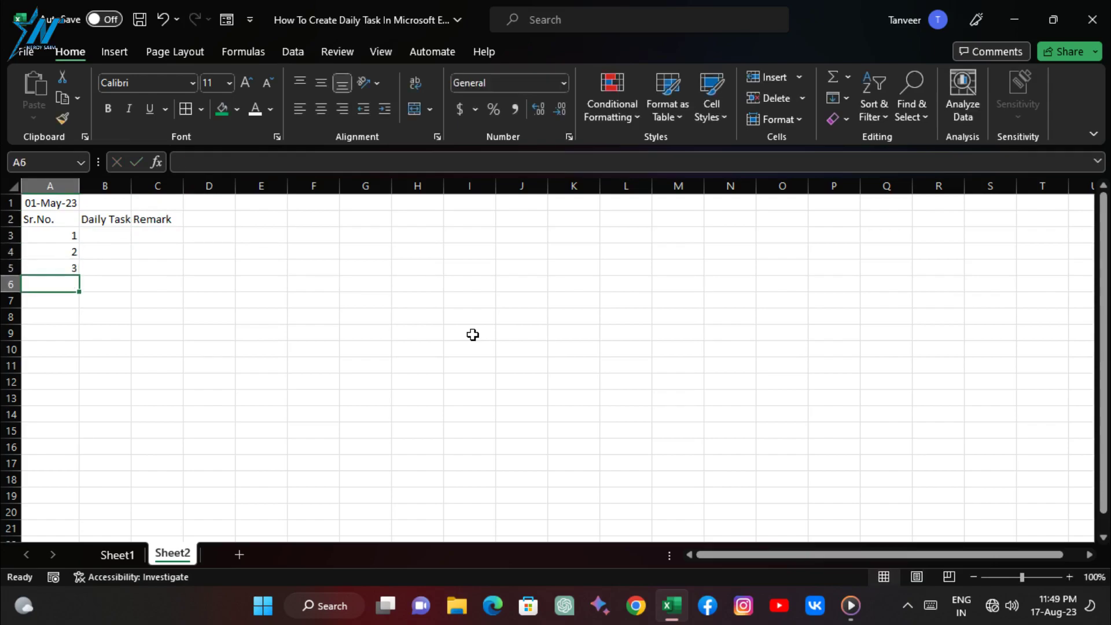
# Step: Fill serial numbers down to 15 in A17, centre them, widen Daily Task, and zoom to 110%
pyautogui.moveTo(69, 233); pyautogui.dragTo(70, 470)
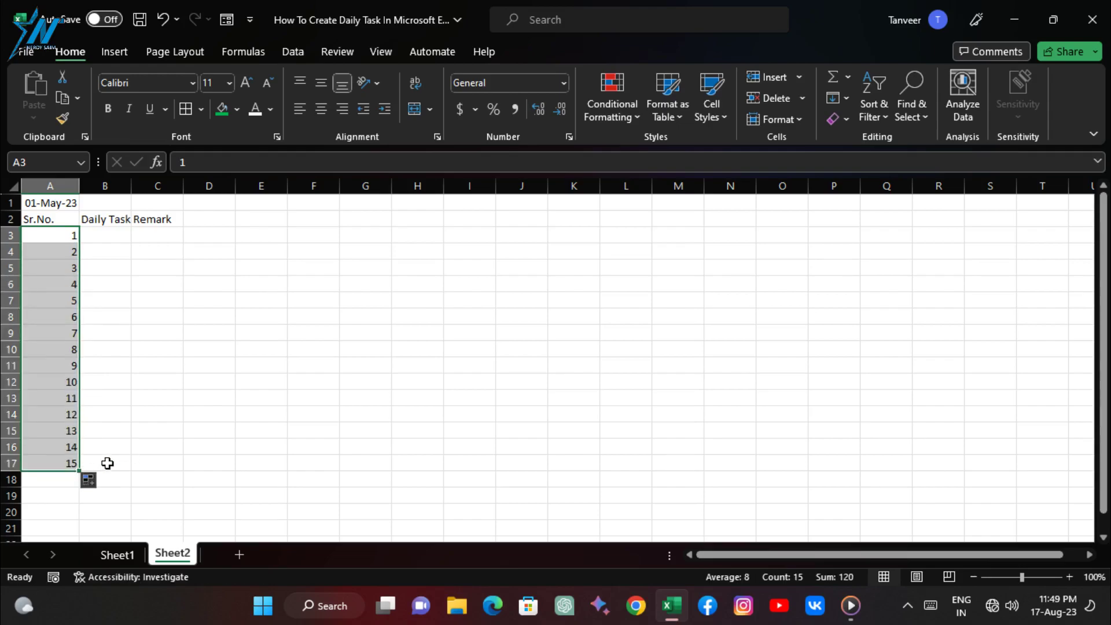
pyautogui.click(320, 110)
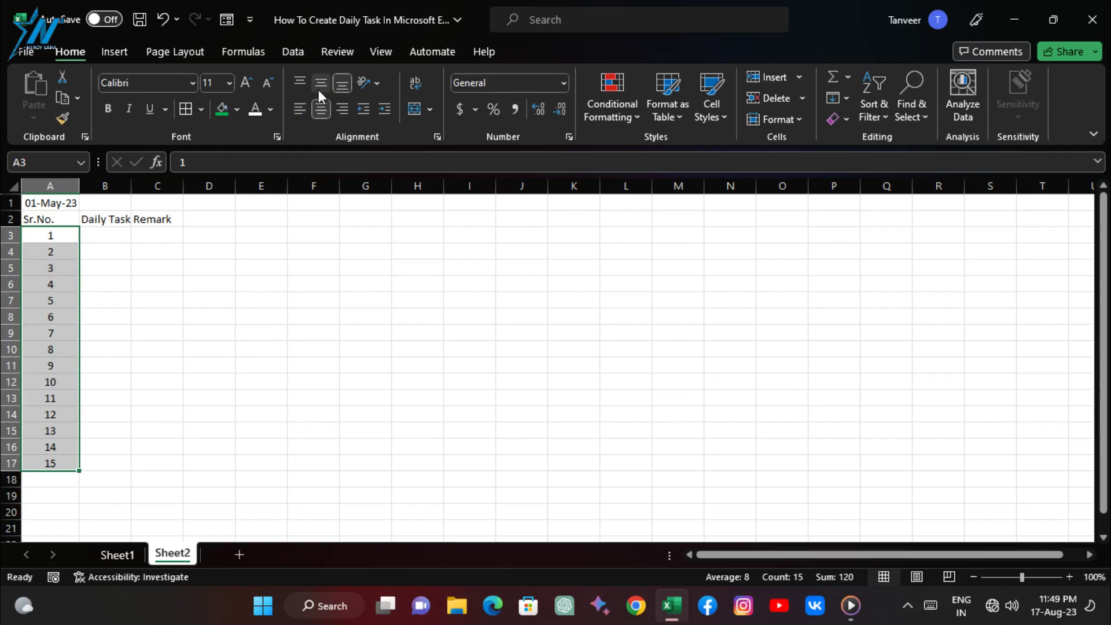
pyautogui.click(320, 83)
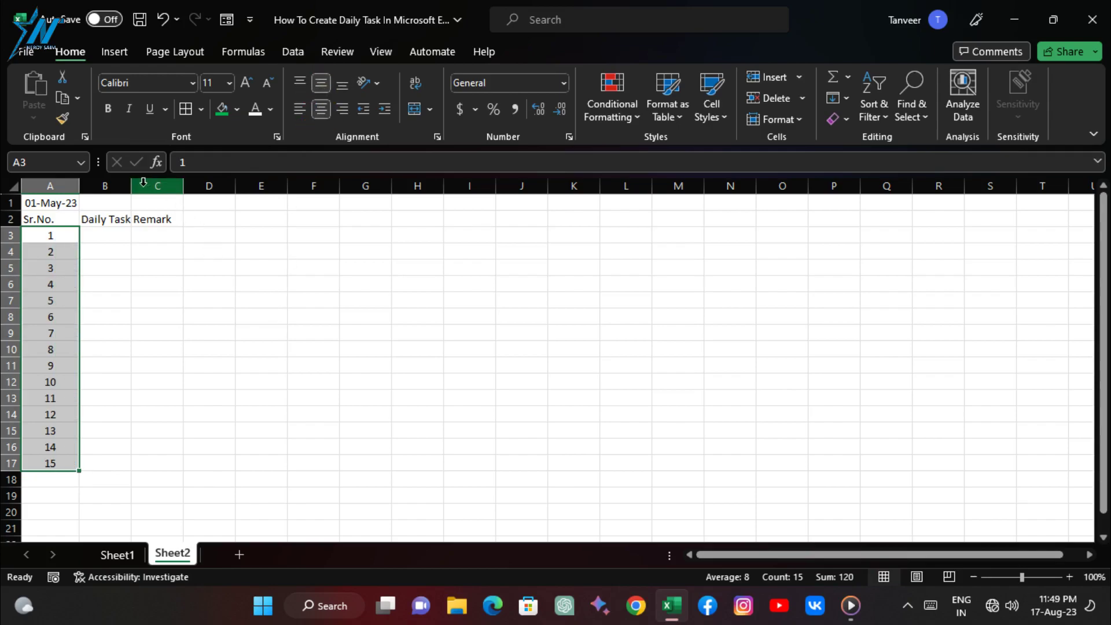
pyautogui.moveTo(131, 185); pyautogui.dragTo(359, 186)
pyautogui.click(348, 268)
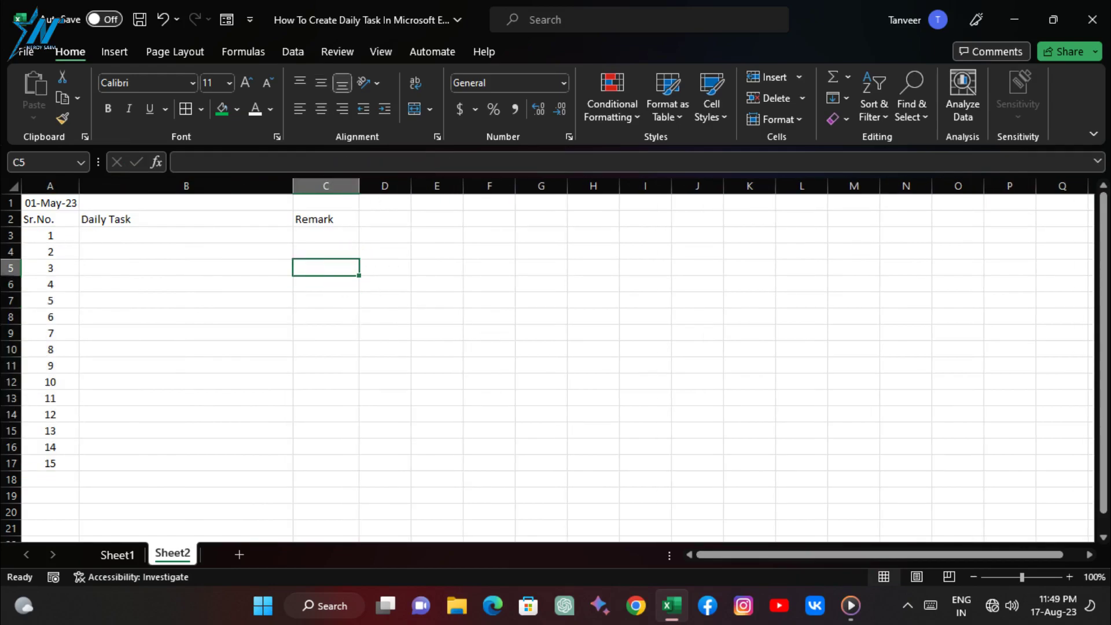
pyautogui.click(1070, 577)
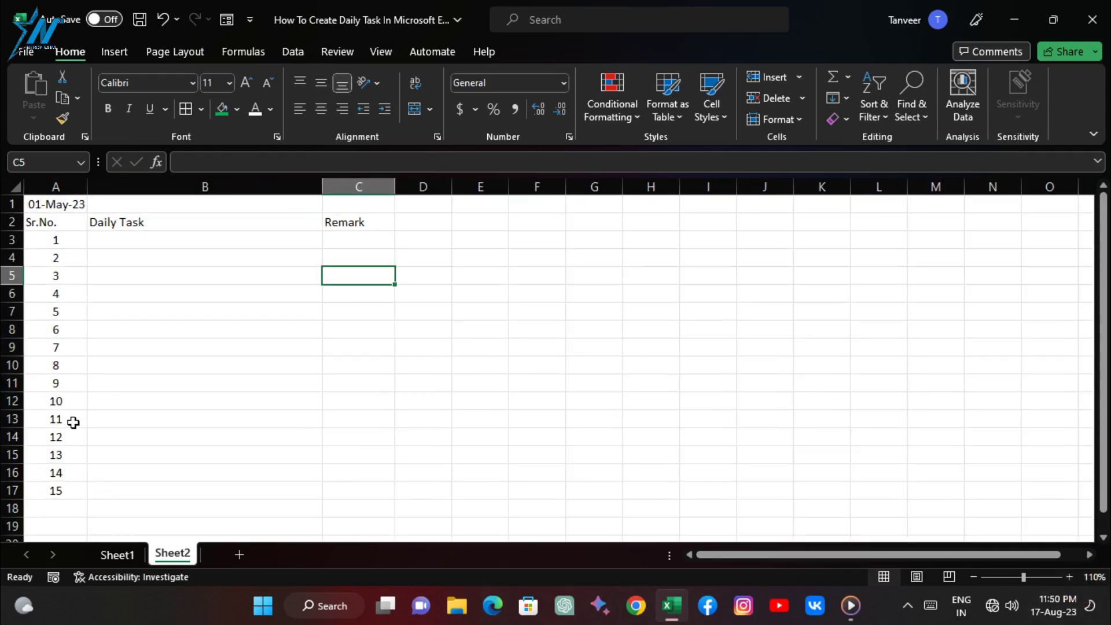
# Step: Apply All Borders to the table range A2:C17
pyautogui.moveTo(359, 489); pyautogui.dragTo(26, 222)
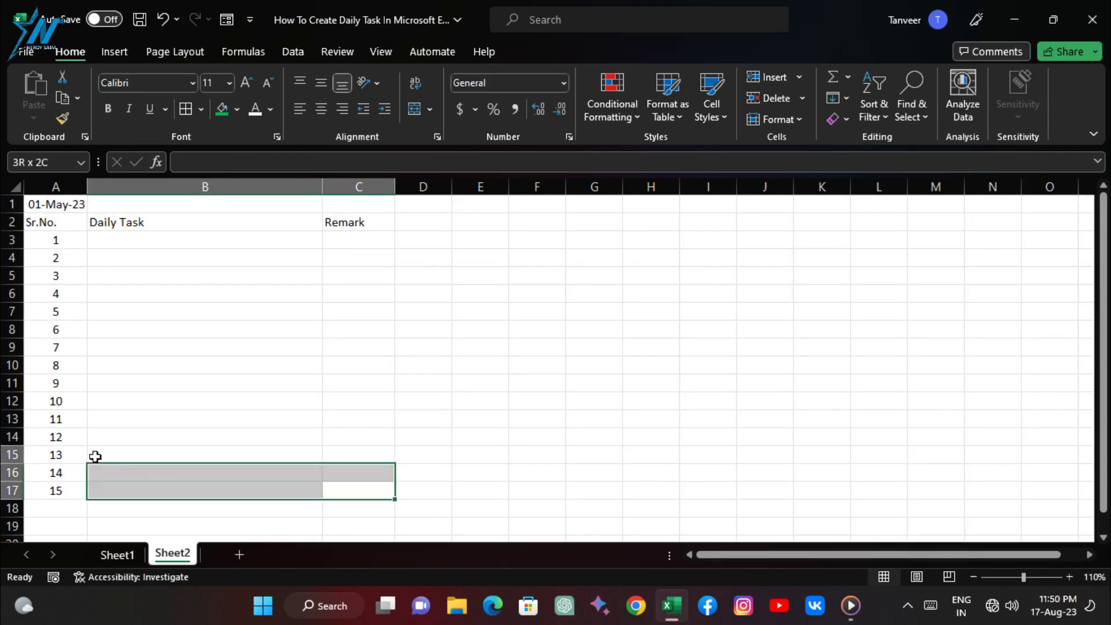
pyautogui.click(201, 109)
pyautogui.click(240, 270)
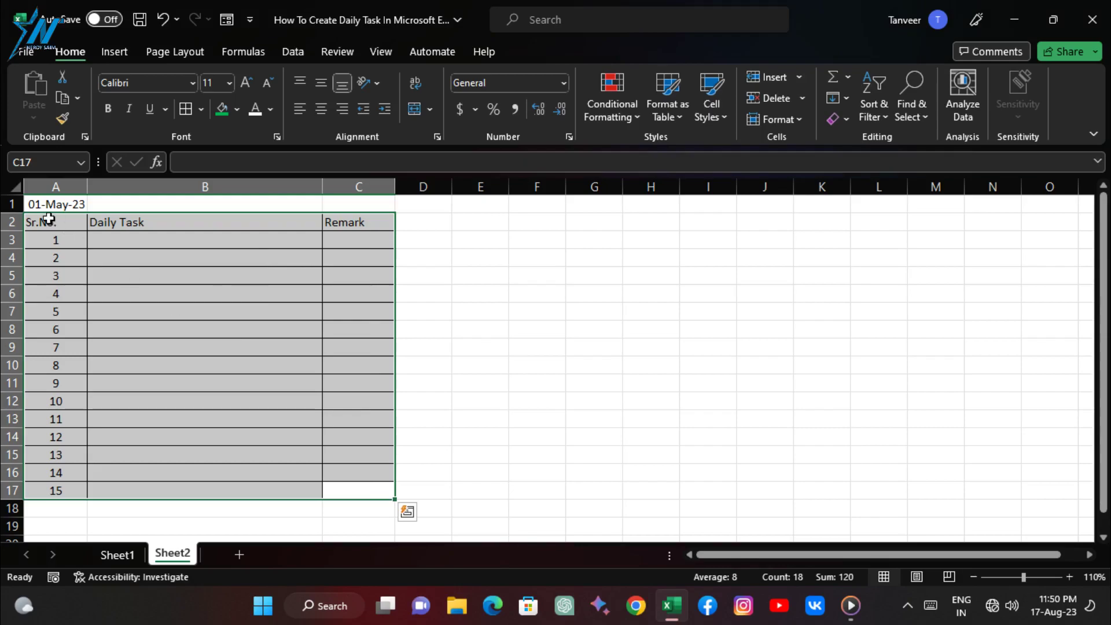
# Step: Centre the Sr.No., Daily Task and Remark header labels in A2:C2
pyautogui.moveTo(49, 219); pyautogui.dragTo(367, 218)
pyautogui.click(321, 109)
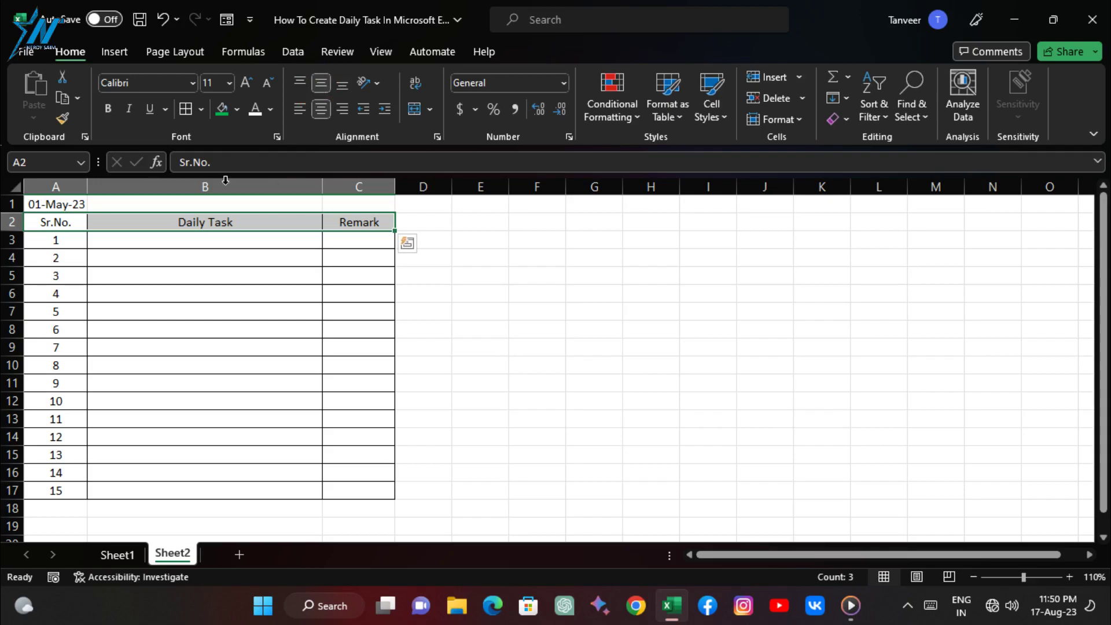
pyautogui.click(41, 204)
# Step: Format the A1 date centred and middle-aligned, with all borders, blue fill and bold white text
pyautogui.click(323, 109)
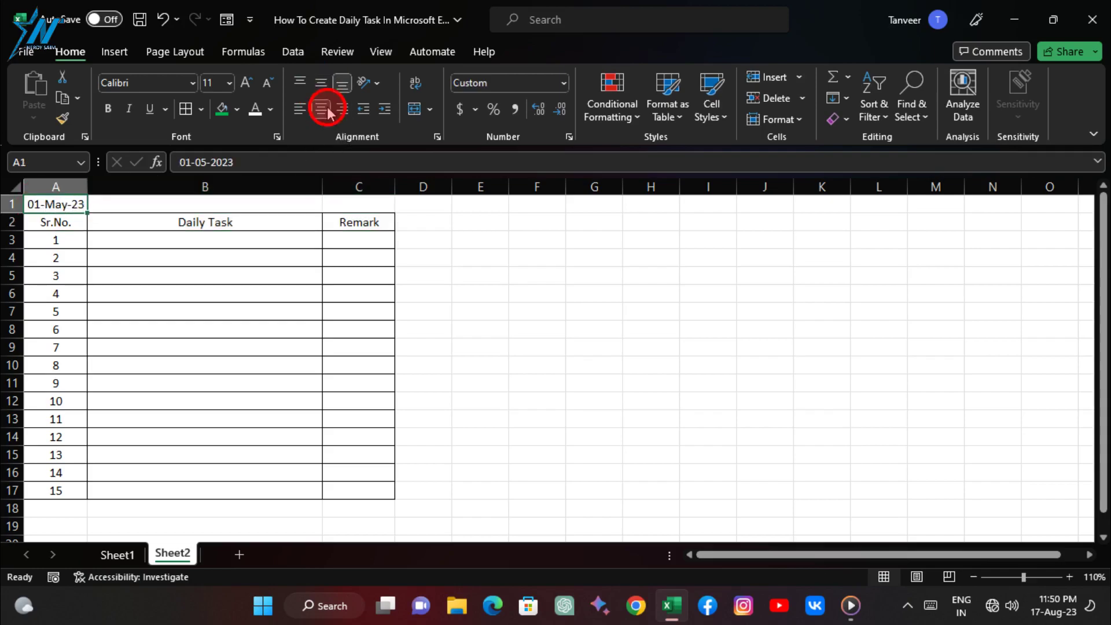
pyautogui.click(322, 82)
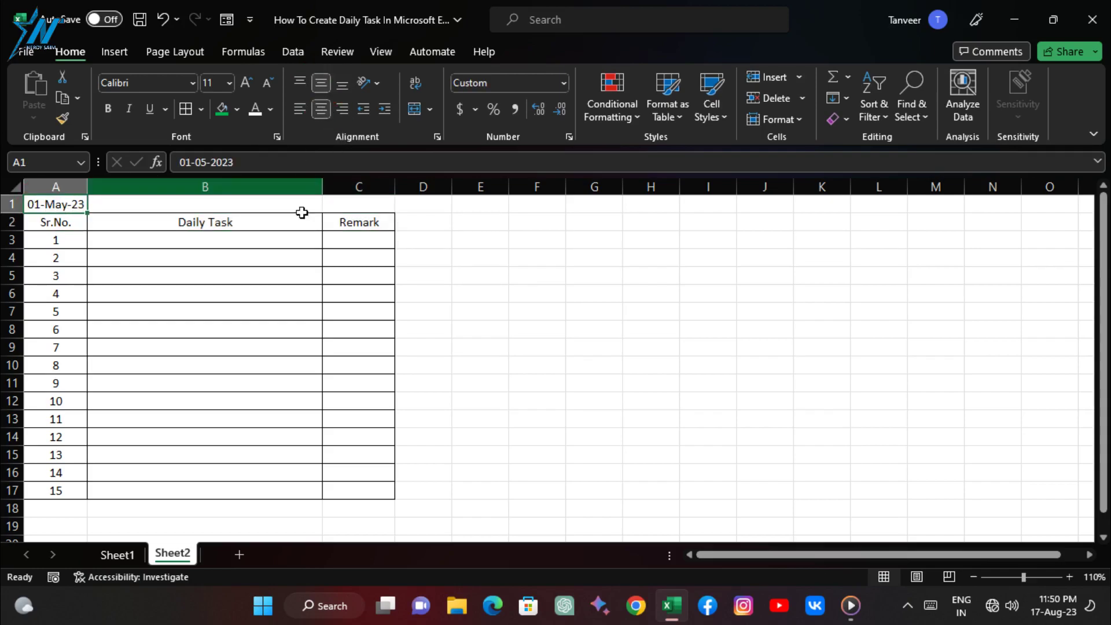
pyautogui.click(201, 109)
pyautogui.click(220, 269)
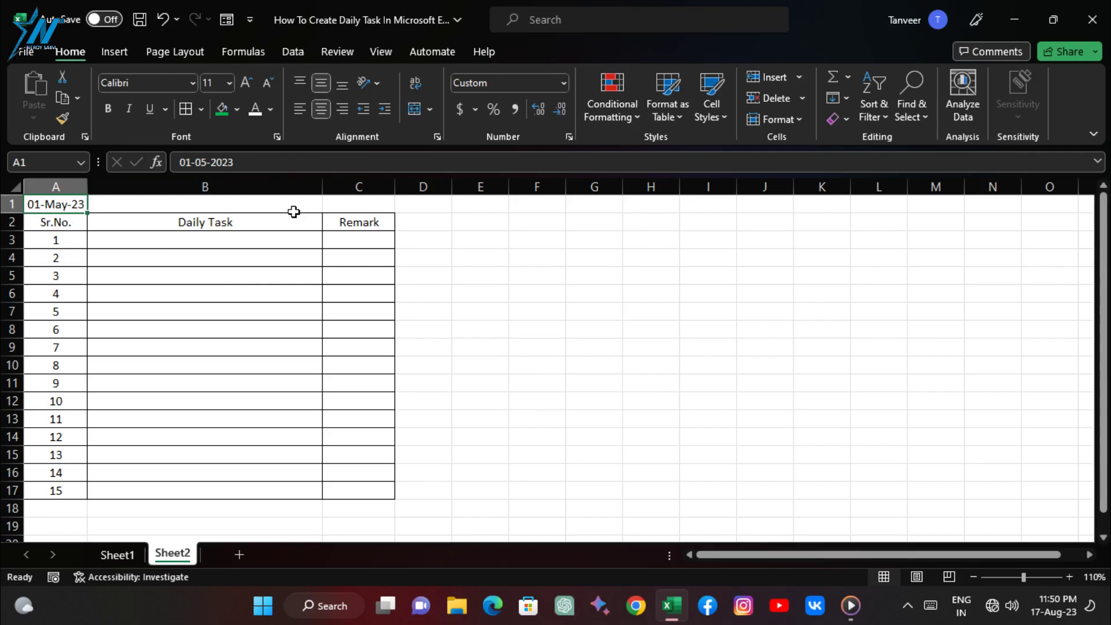
pyautogui.click(238, 108)
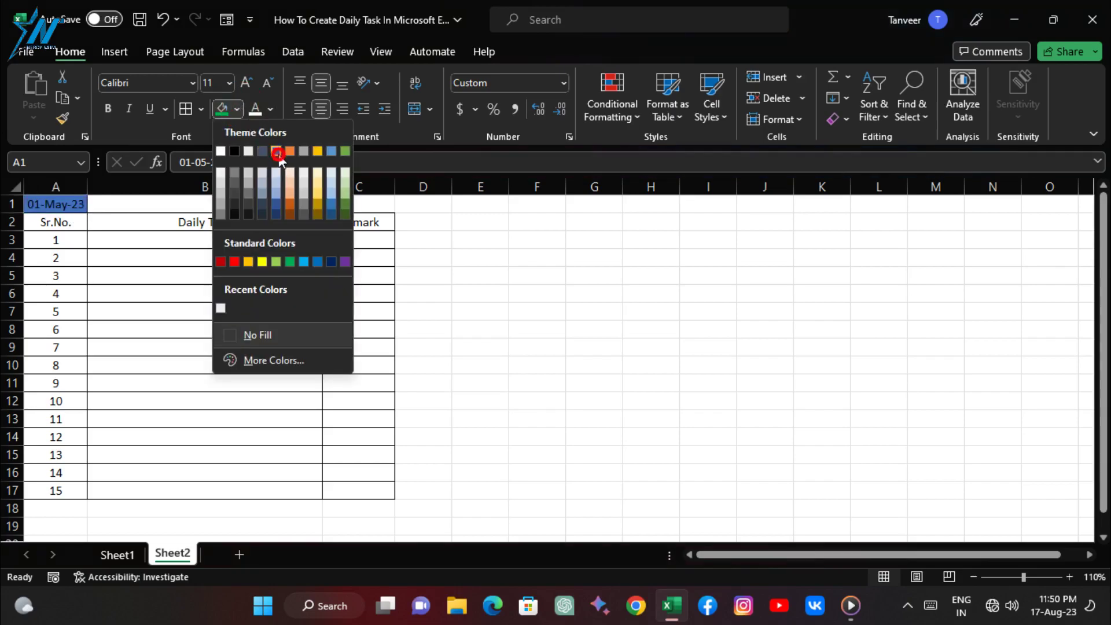
pyautogui.click(277, 152)
pyautogui.click(254, 114)
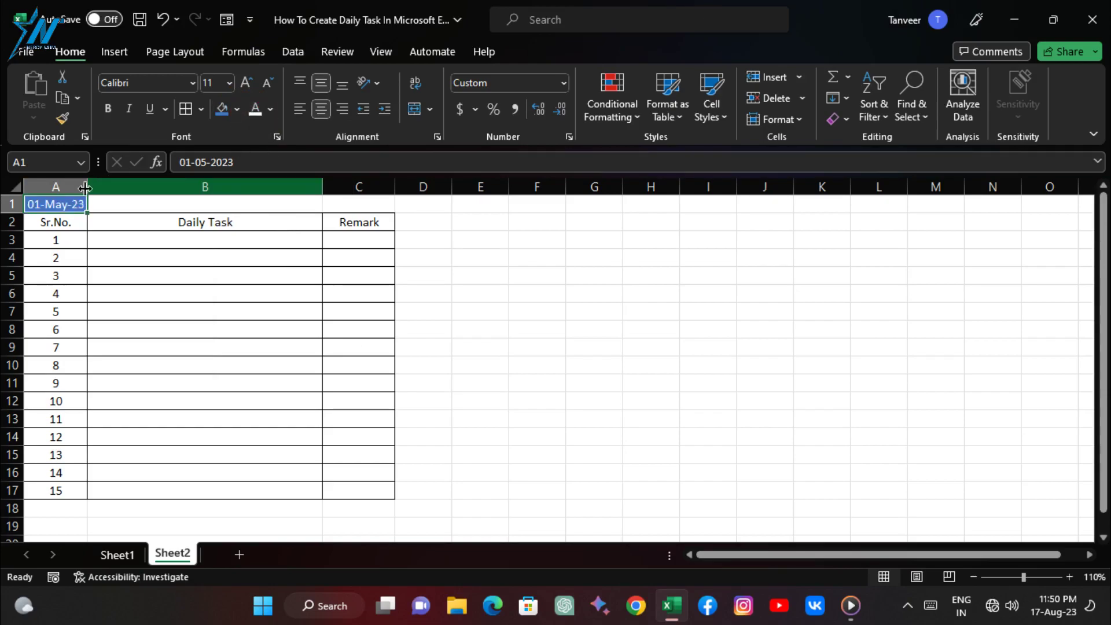
pyautogui.click(107, 109)
# Step: Give the A2:C2 headers a green fill with bold white text
pyautogui.moveTo(72, 222); pyautogui.dragTo(347, 222)
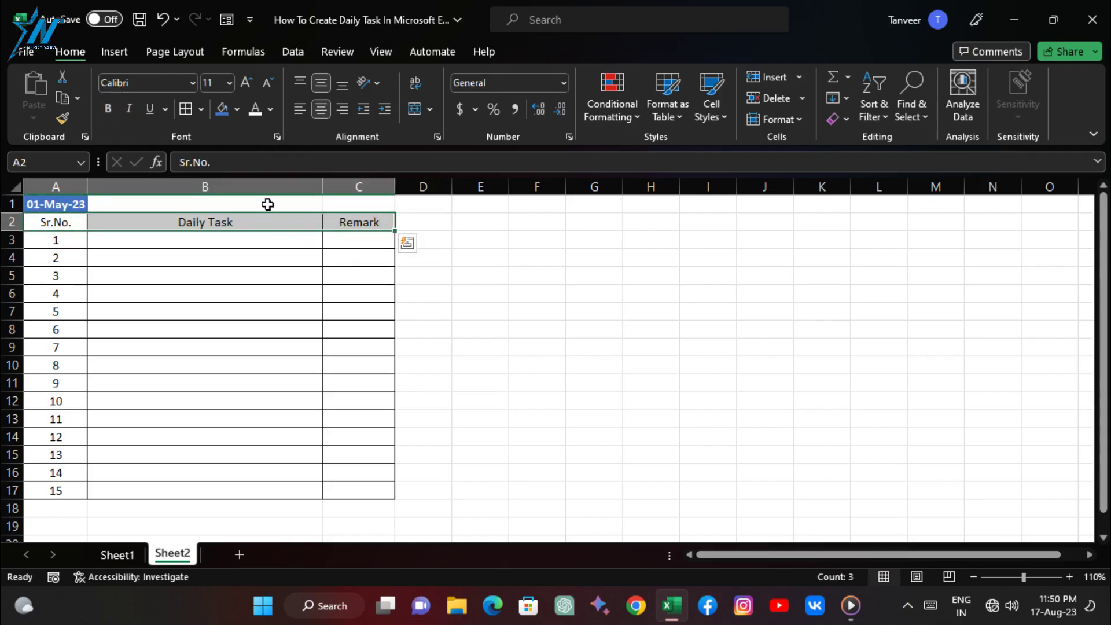
pyautogui.click(236, 114)
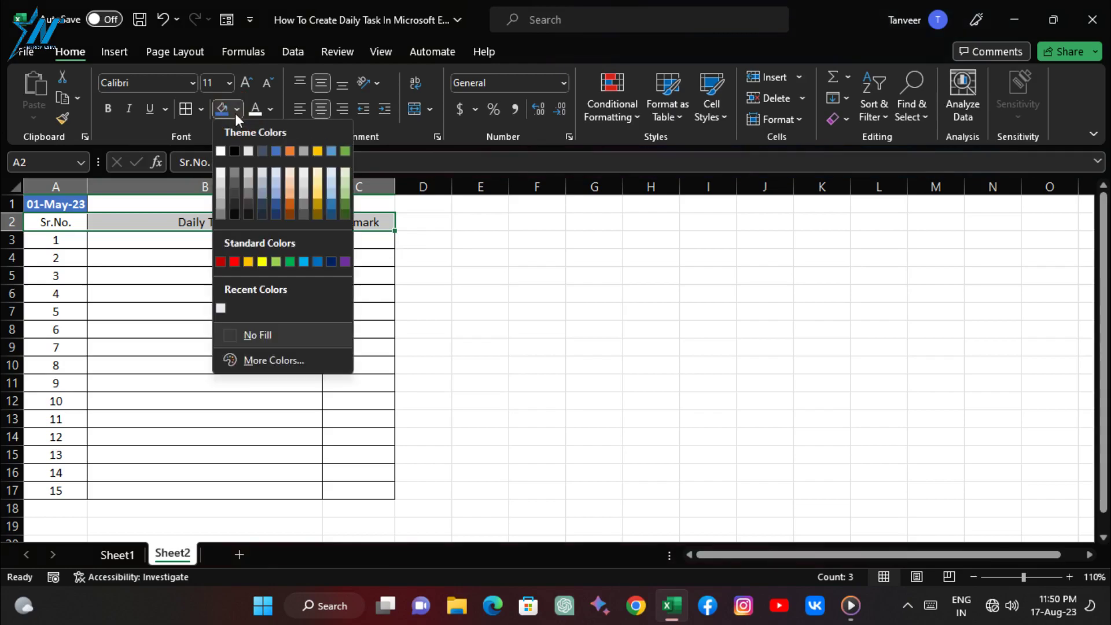
pyautogui.click(290, 261)
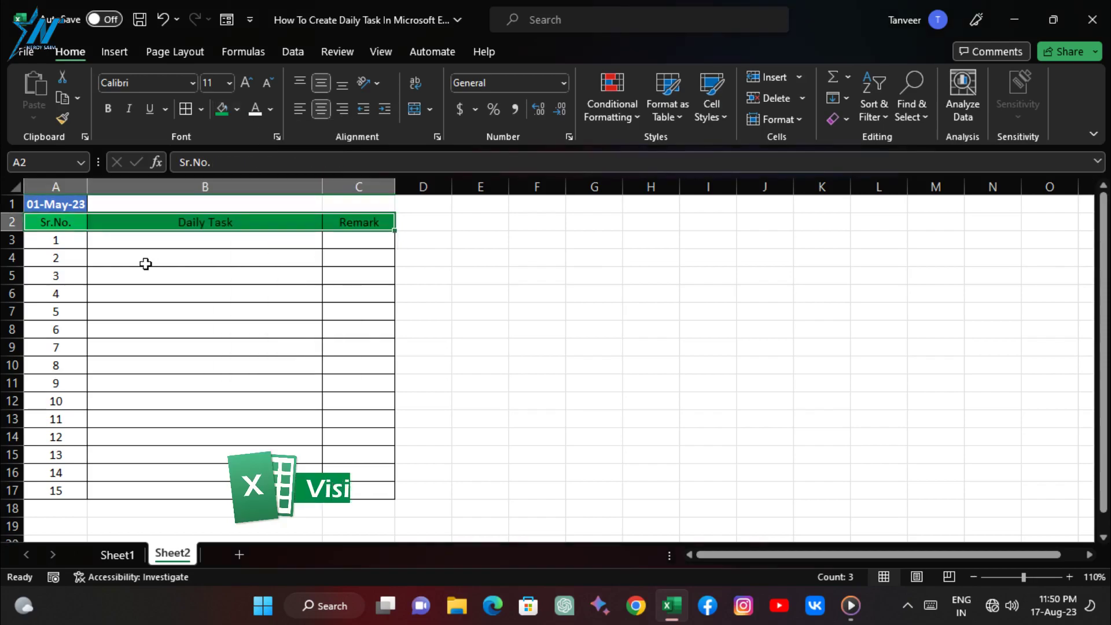
pyautogui.click(253, 110)
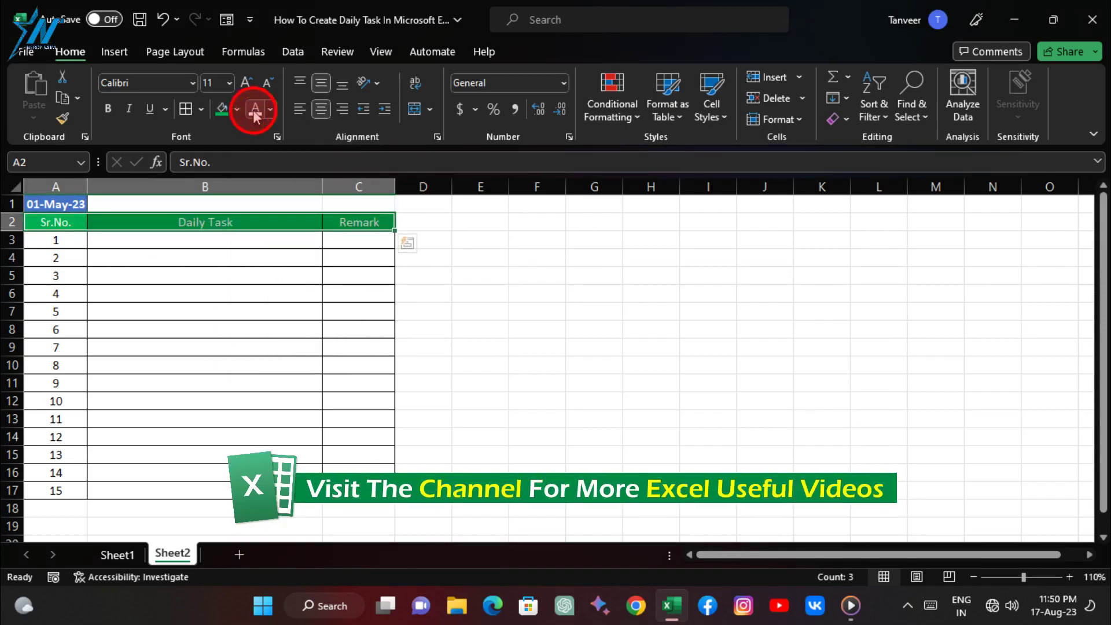
pyautogui.click(107, 108)
pyautogui.click(159, 322)
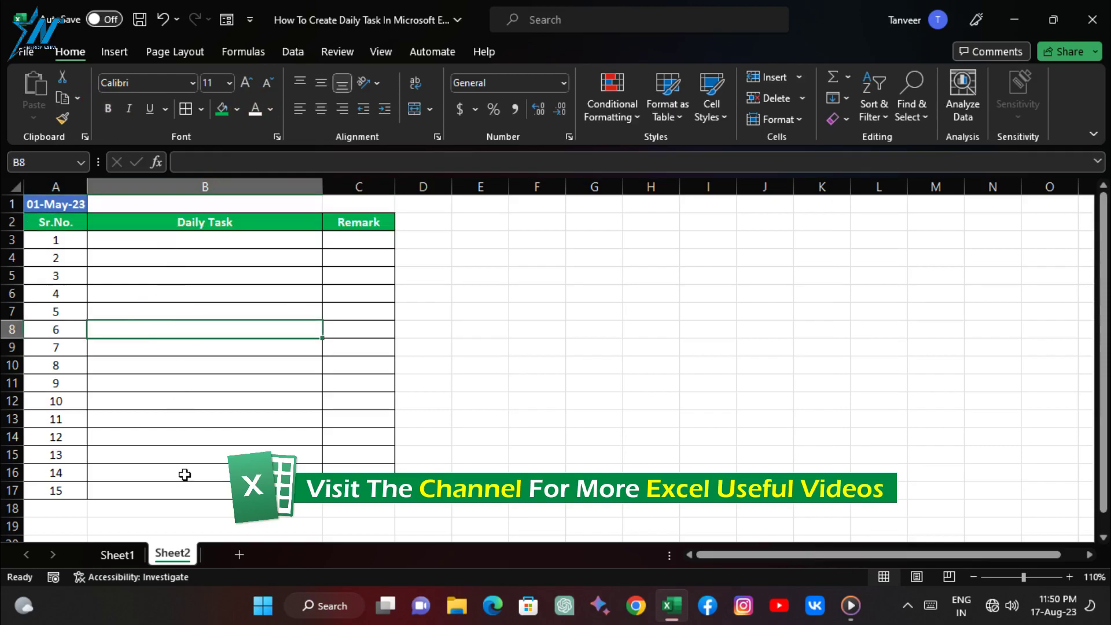
pyautogui.click(203, 236)
# Step: Copy the 15 task descriptions from Sheet1 B3:B17 and paste them into Sheet2 at B3
pyautogui.click(118, 554)
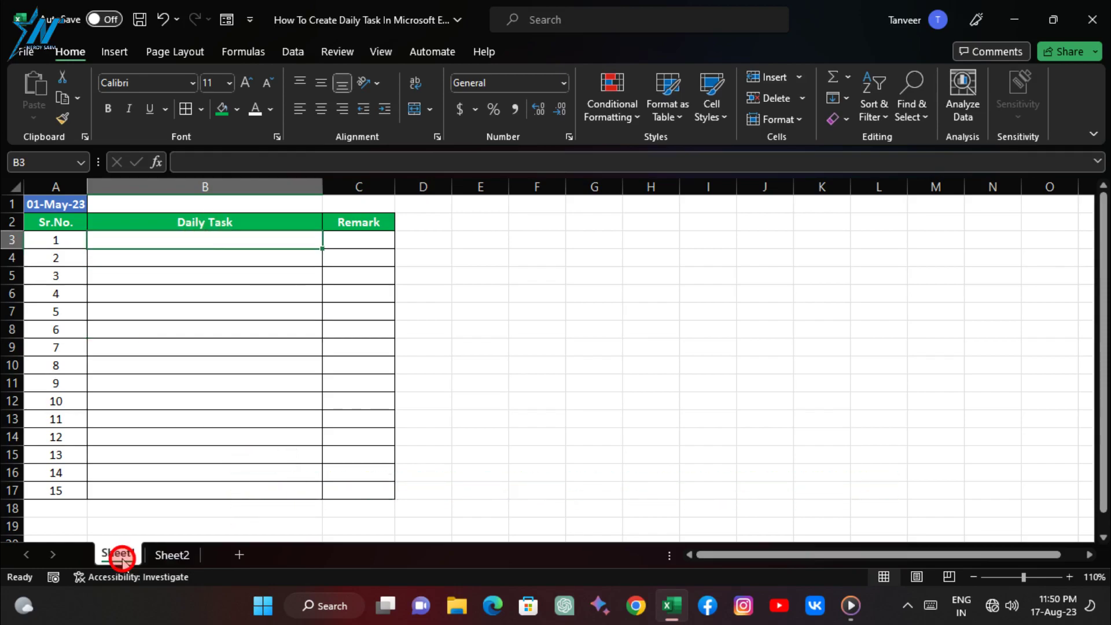
pyautogui.moveTo(181, 243); pyautogui.dragTo(216, 492)
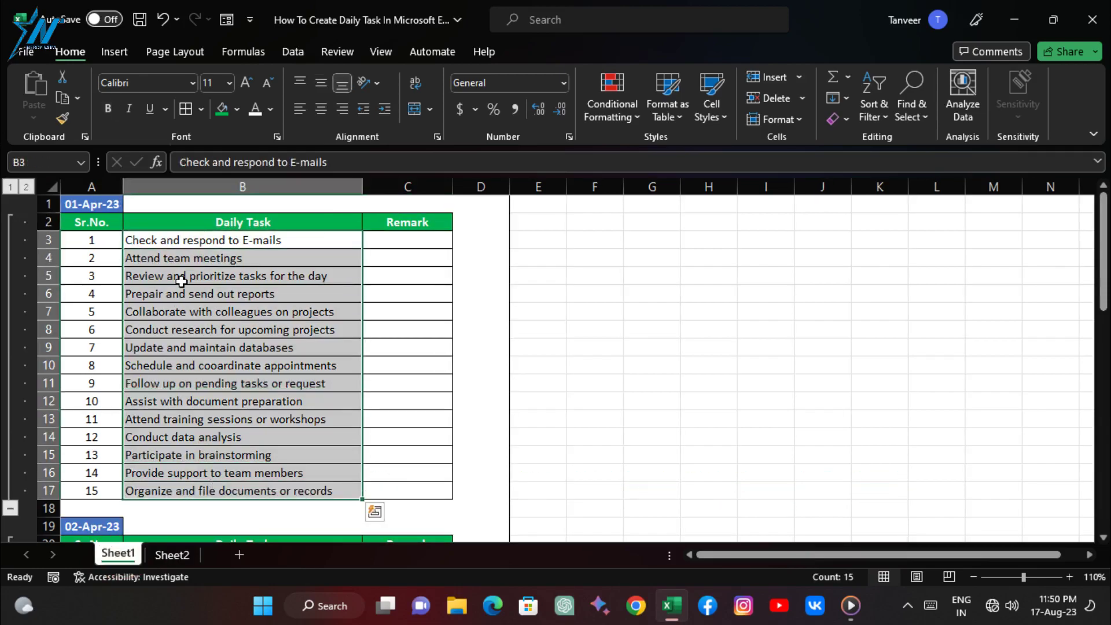
pyautogui.rightClick(183, 275)
pyautogui.click(227, 132)
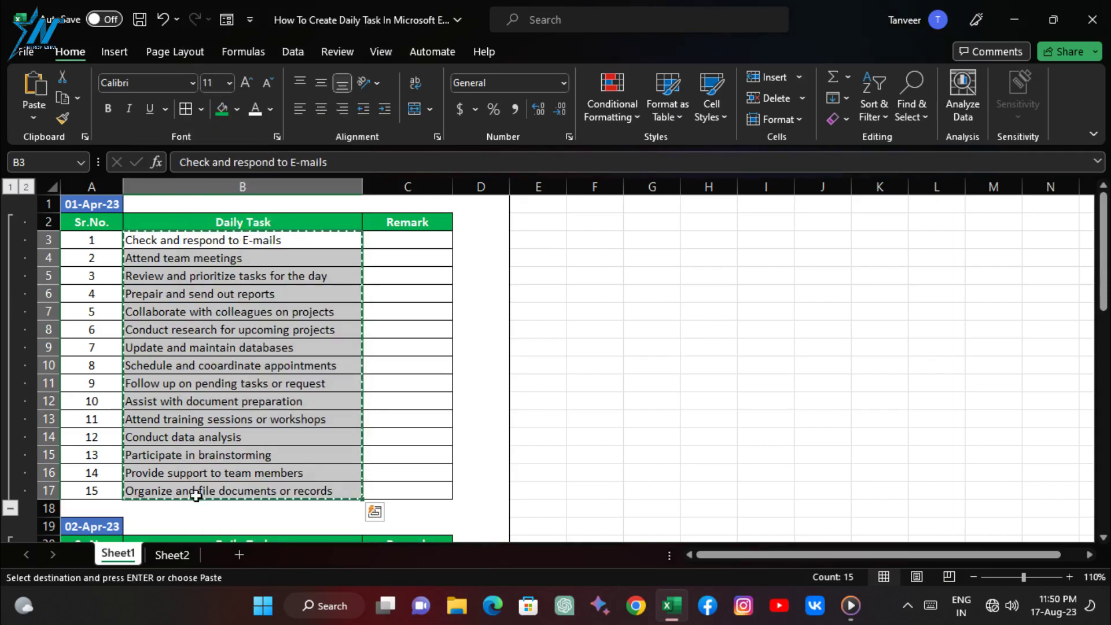
pyautogui.click(176, 555)
pyautogui.rightClick(176, 243)
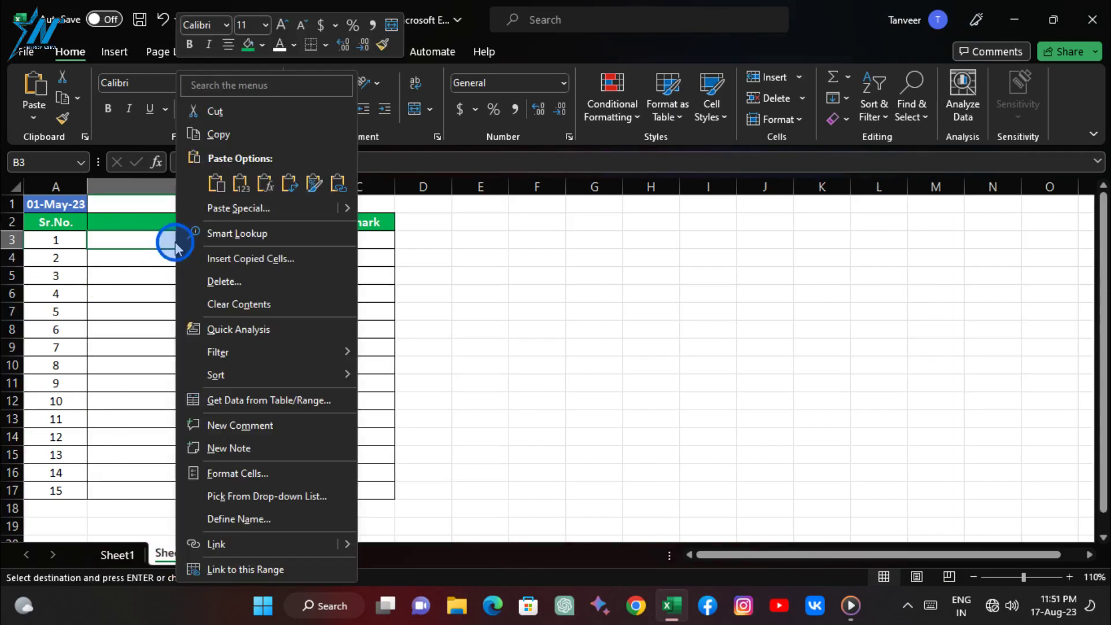
pyautogui.click(216, 183)
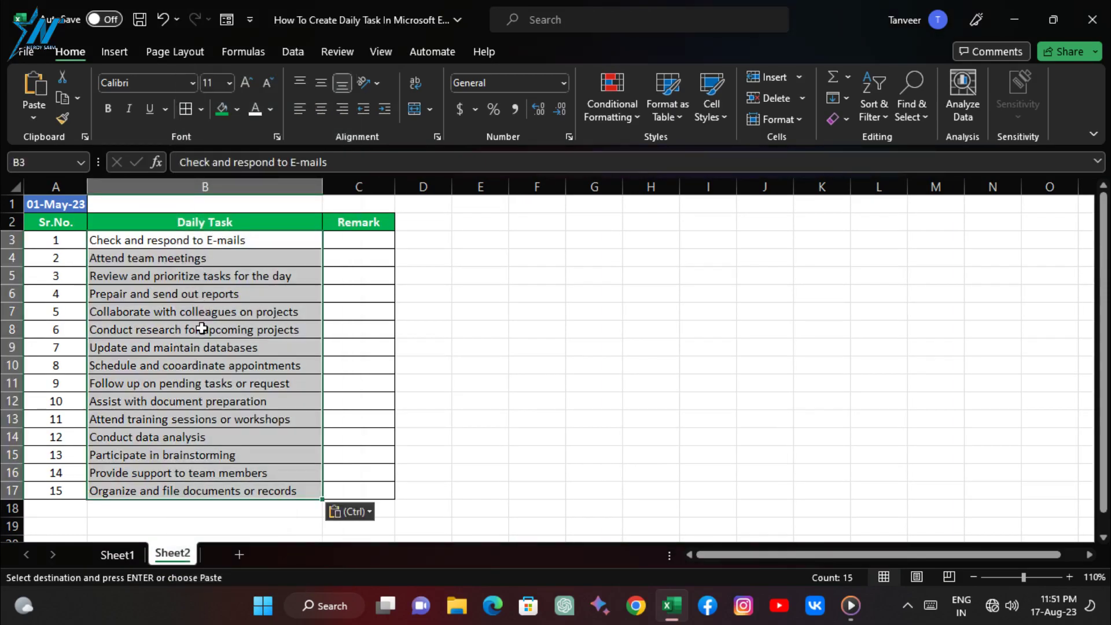
pyautogui.click(201, 329)
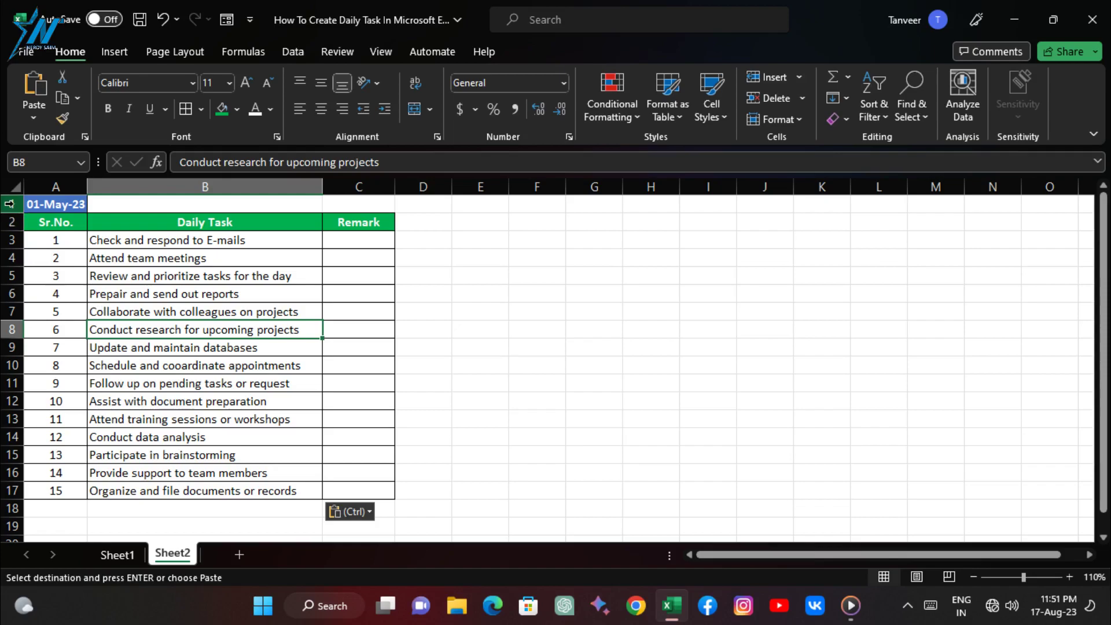
# Step: Copy rows 1–17 and paste a second copy of the table at A19
pyautogui.moveTo(7, 204); pyautogui.dragTo(11, 490)
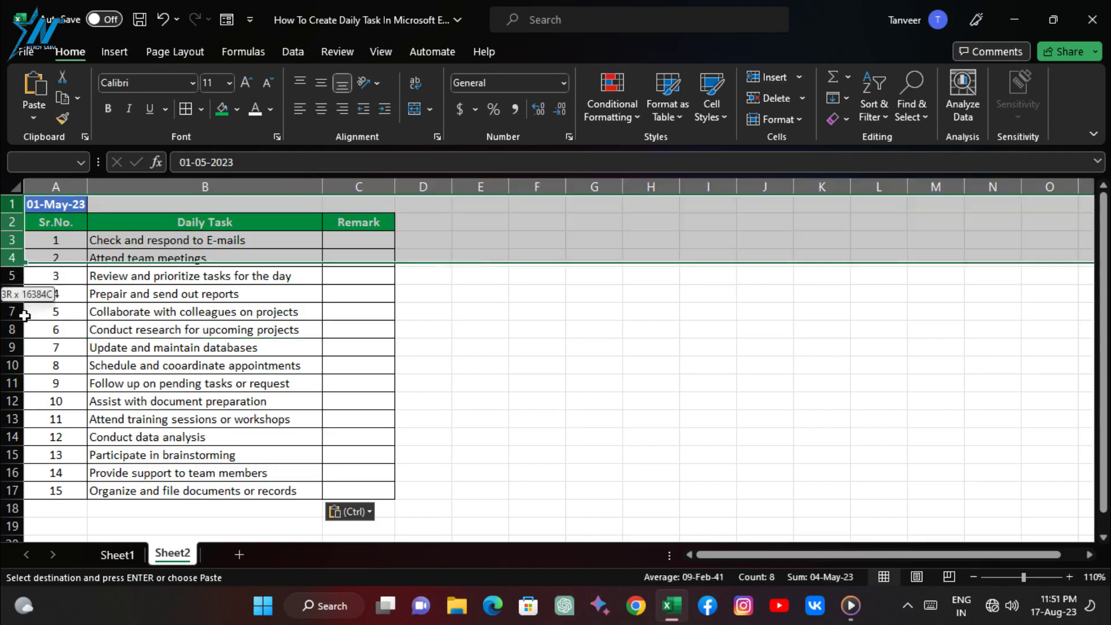
pyautogui.hotkey('ctrl', 'c')
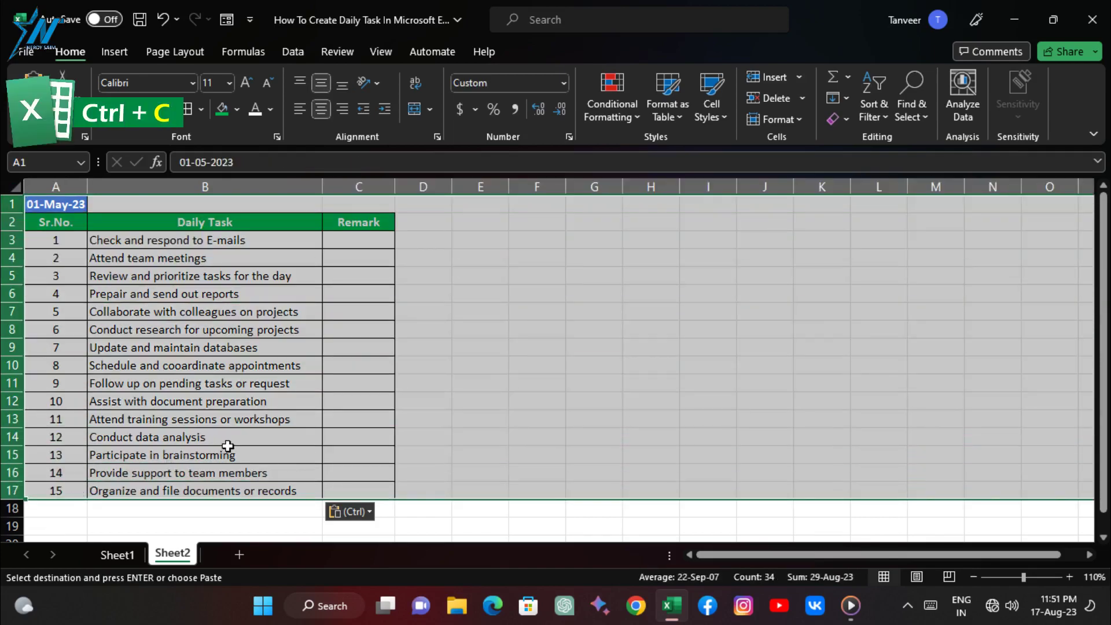
pyautogui.scroll(-3, 280, 384)
pyautogui.click(62, 373)
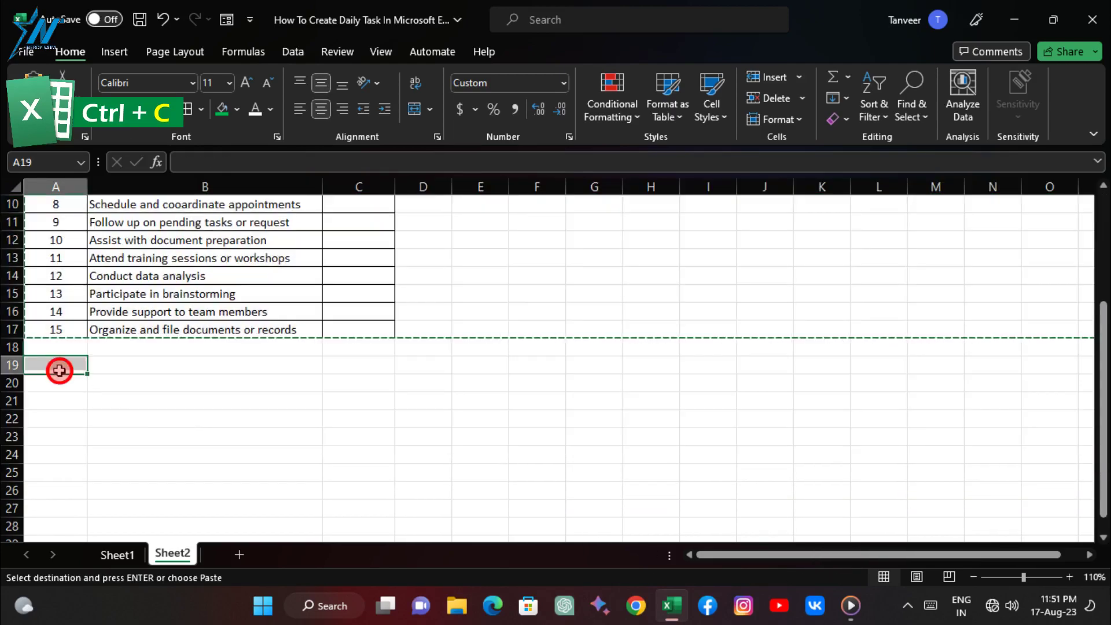
pyautogui.hotkey('ctrl', 'v')
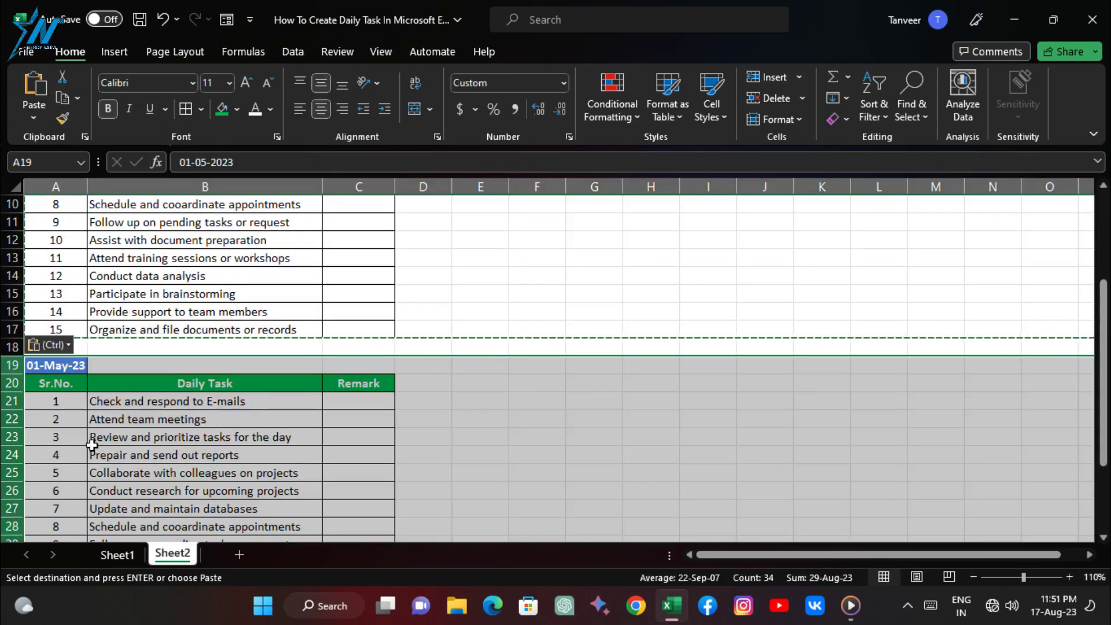
pyautogui.scroll(-6, 89, 446)
pyautogui.hotkey('ctrl', 'v')
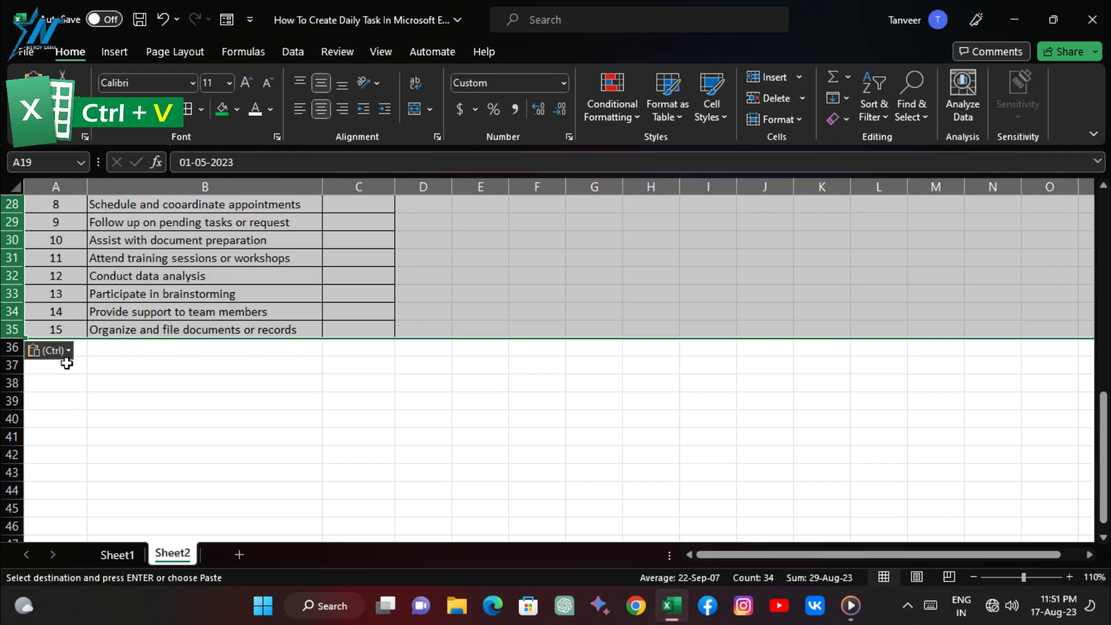
pyautogui.click(99, 347)
pyautogui.click(12, 348)
# Step: Paste a third copy of the table at A37
pyautogui.click(48, 363)
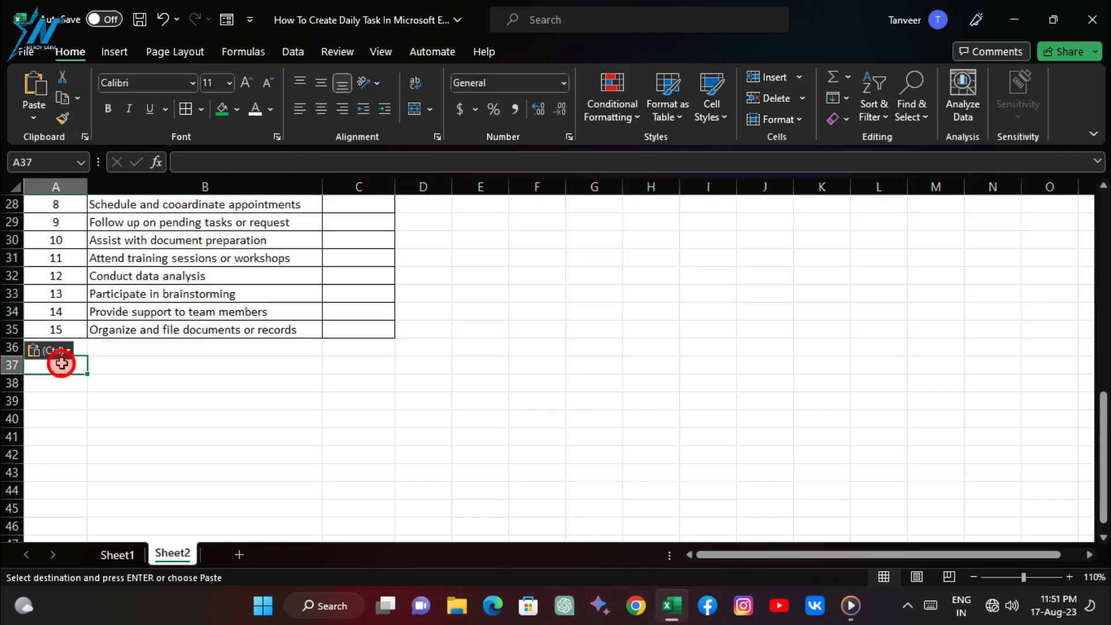
pyautogui.hotkey('ctrl', 'v')
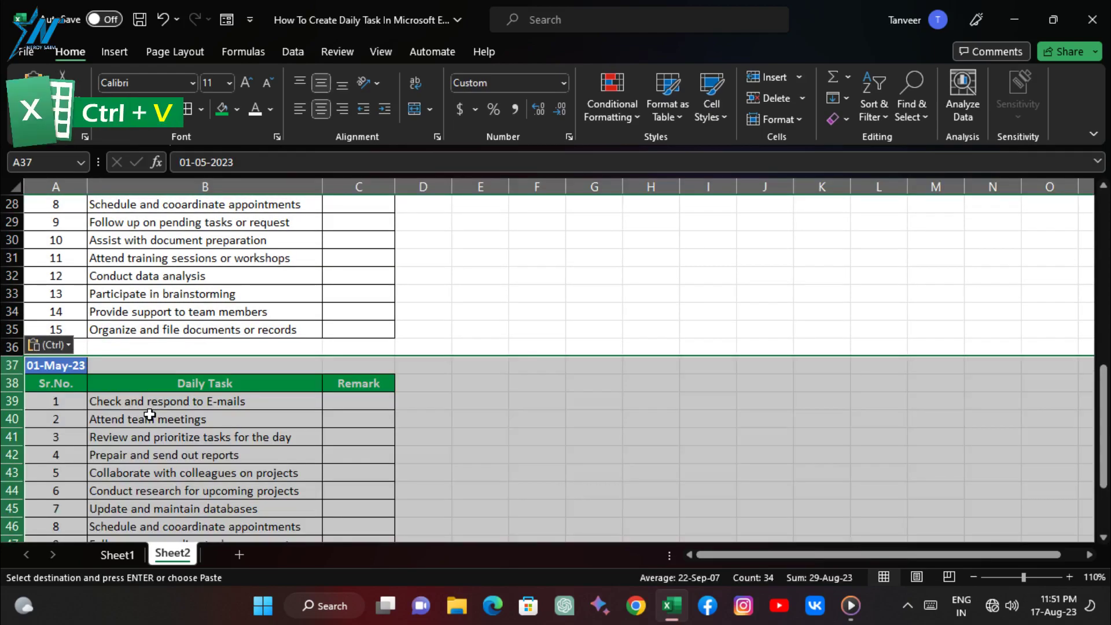
pyautogui.click(150, 417)
pyautogui.click(55, 365)
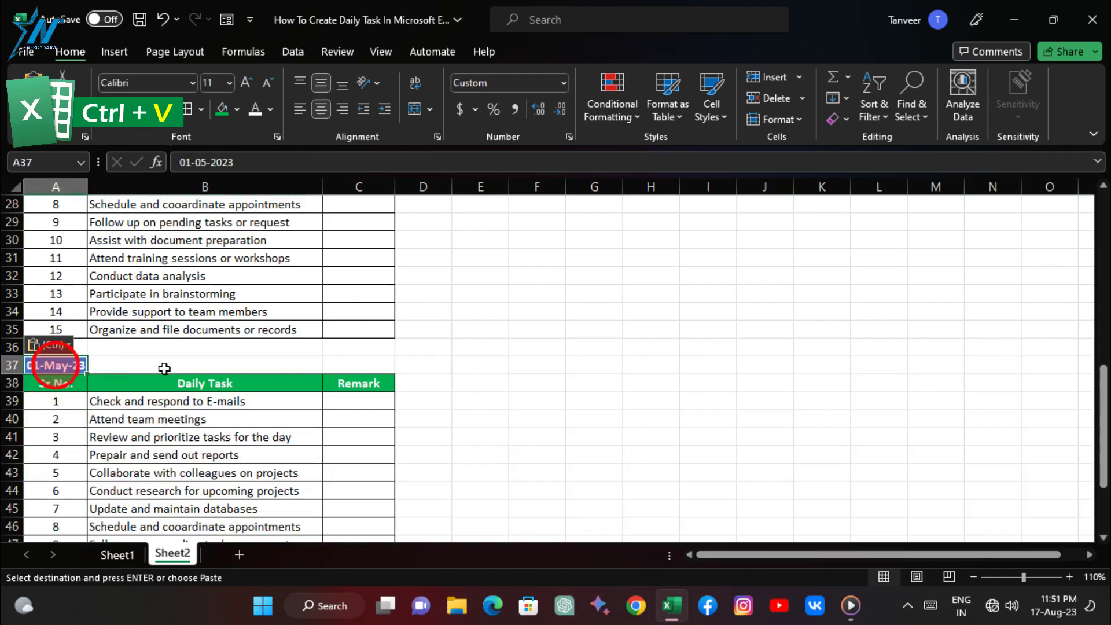
pyautogui.press('F2')
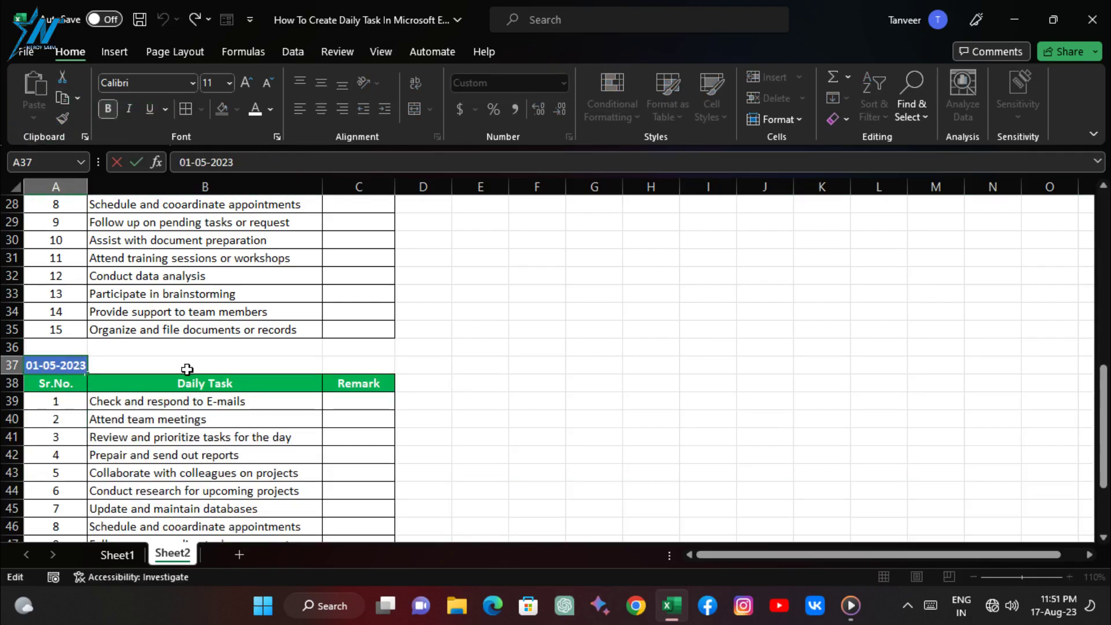
# Step: Change the third table's A37 date to 03-May-23
pyautogui.press('BackSpace')
pyautogui.write('9')
pyautogui.press('Return')
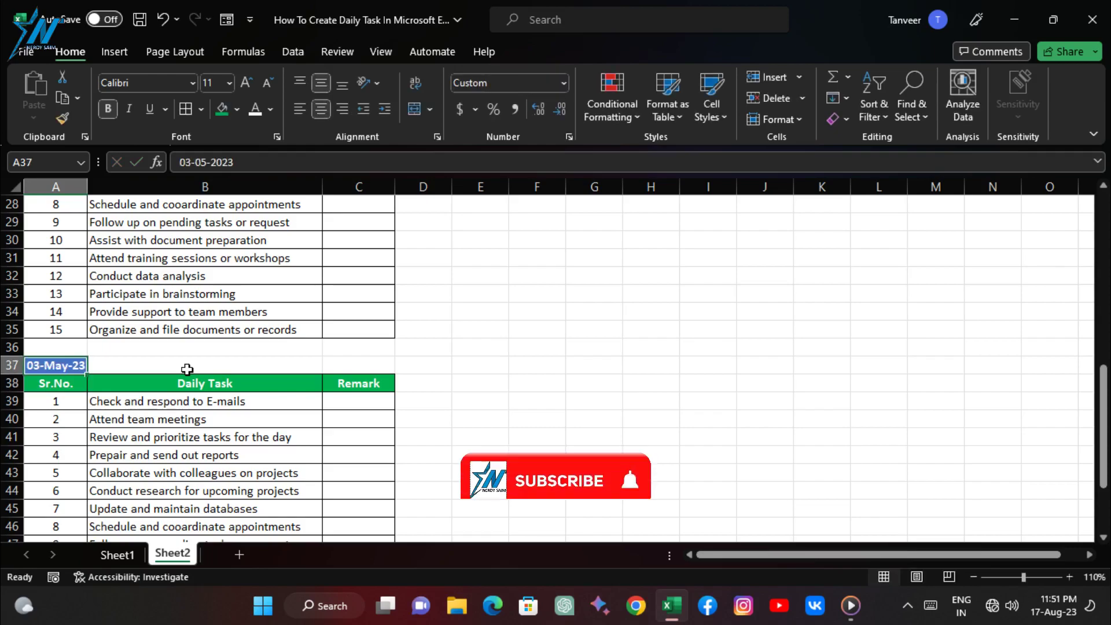
pyautogui.press('Up')
pyautogui.press('Up')
pyautogui.press('Up')
pyautogui.press('Up')
pyautogui.press('Up')
pyautogui.press('Down')
pyautogui.press('Down')
pyautogui.press('Down')
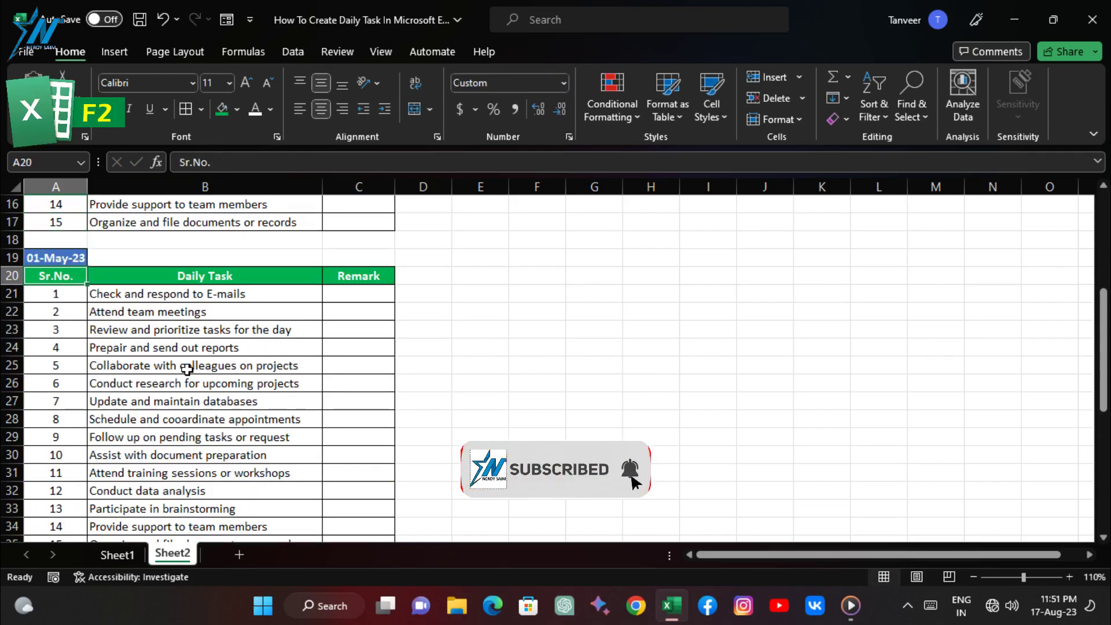
# Step: Change the second table's A19 date to 02-May-23
pyautogui.press('F2')
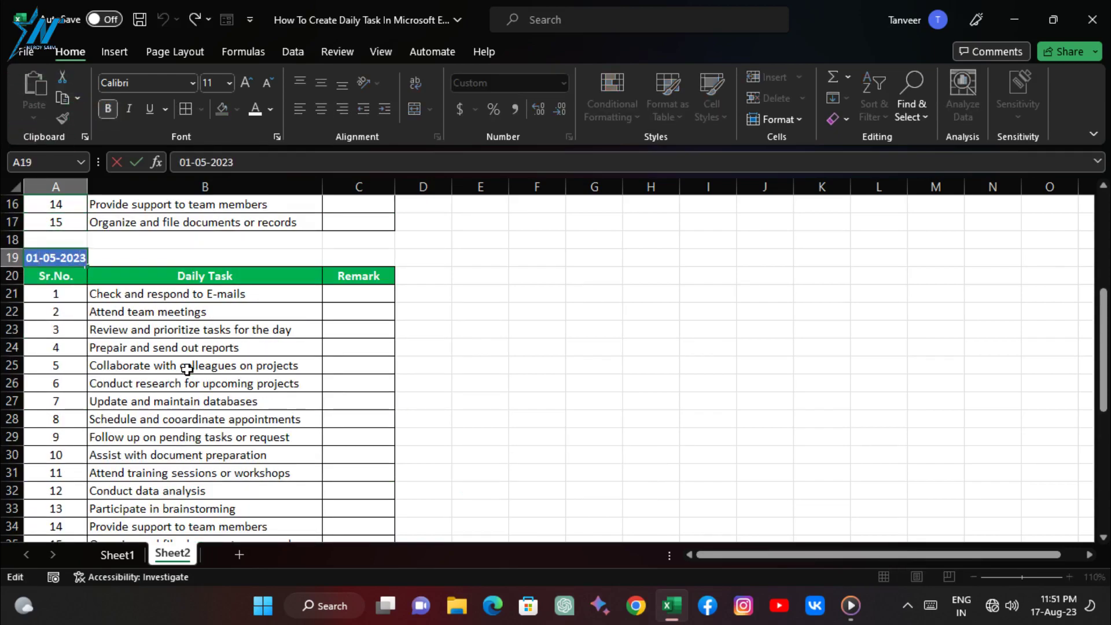
pyautogui.press('BackSpace')
pyautogui.write('2')
pyautogui.press('Return')
pyautogui.press('Up')
pyautogui.press('Up')
pyautogui.press('Up')
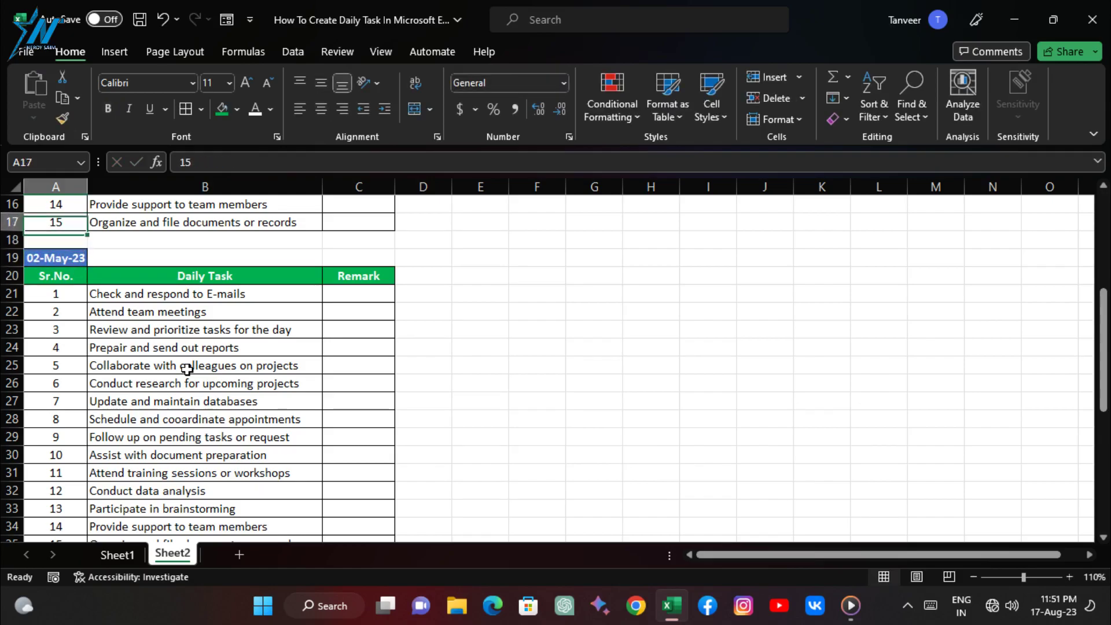
pyautogui.press('Up')
pyautogui.press('Up')
pyautogui.press('Up')
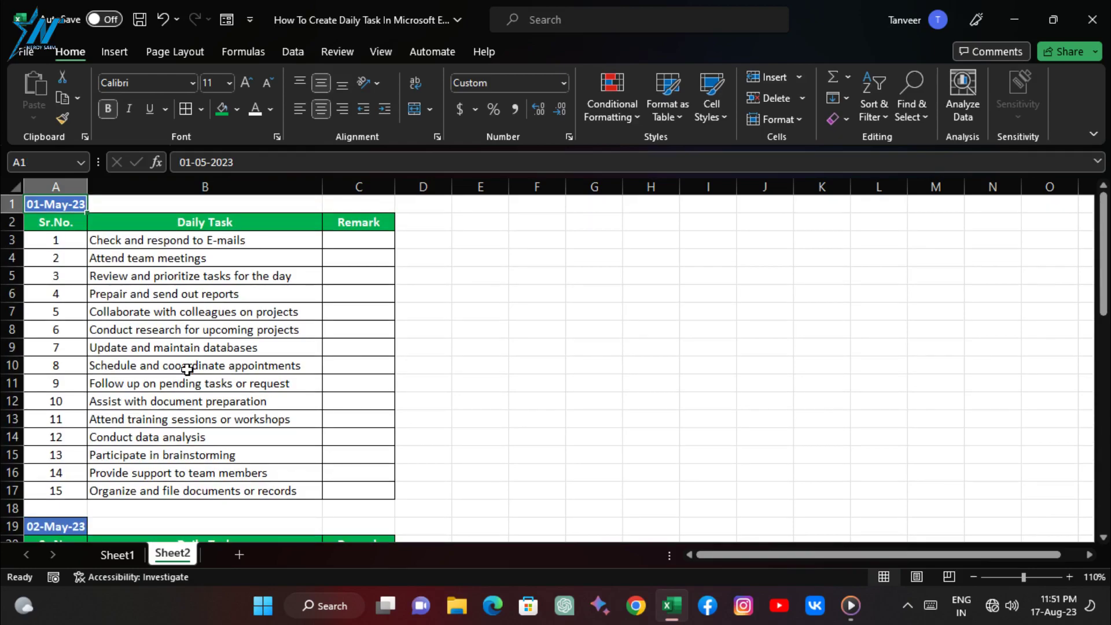
# Step: Group rows 2–17 of the 01-May-23 table with Data > Outline > Group
pyautogui.click(19, 224)
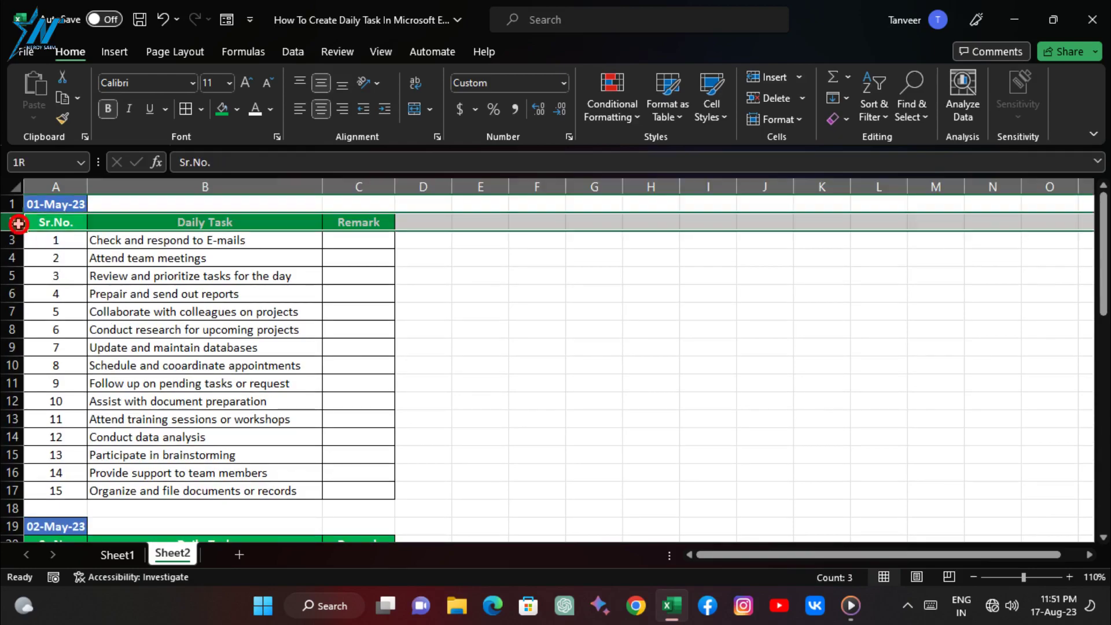
pyautogui.moveTo(19, 224); pyautogui.dragTo(11, 491)
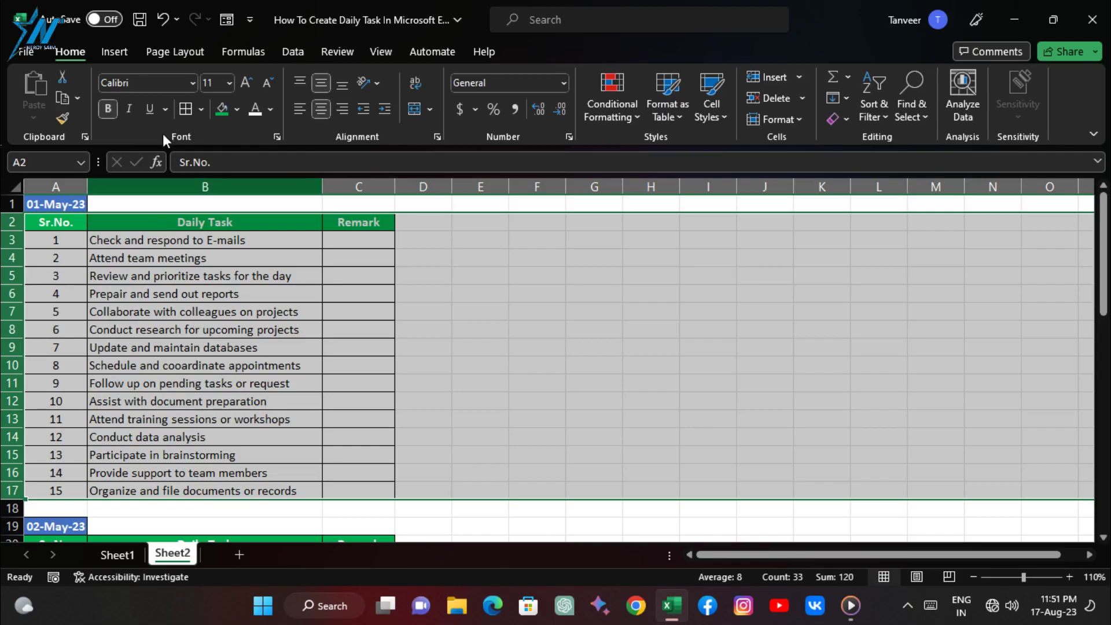
pyautogui.click(291, 51)
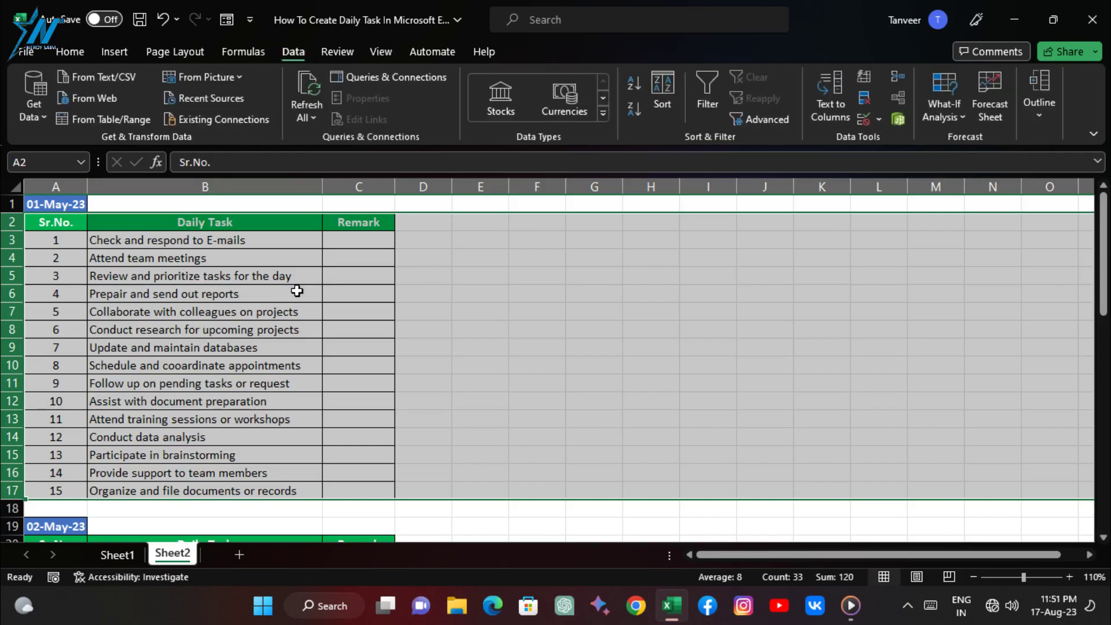
pyautogui.click(1052, 102)
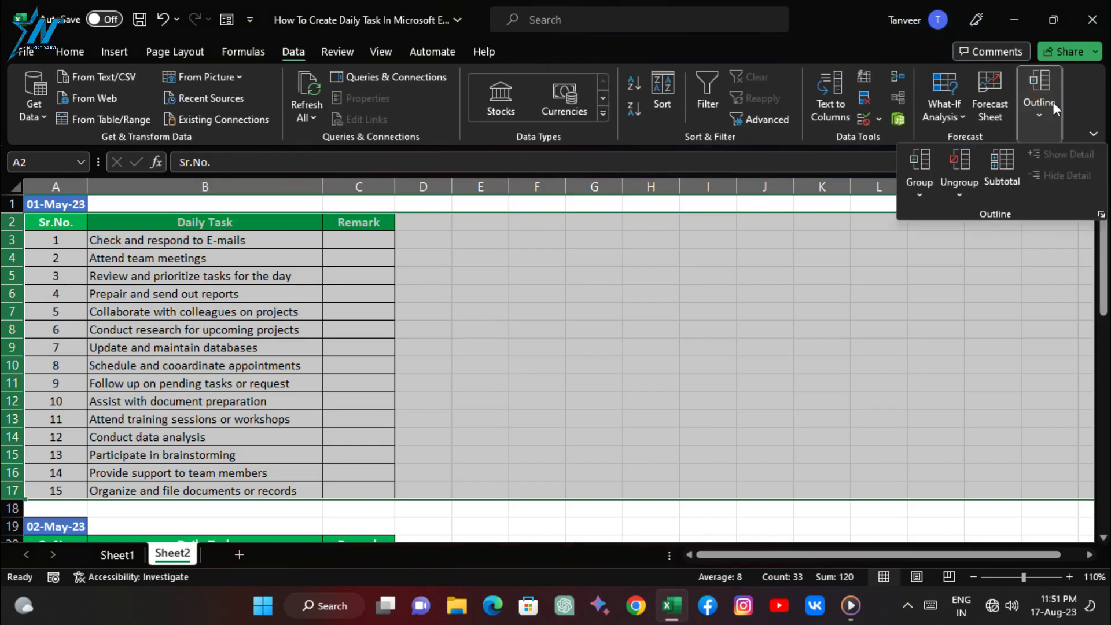
pyautogui.click(919, 159)
pyautogui.click(412, 377)
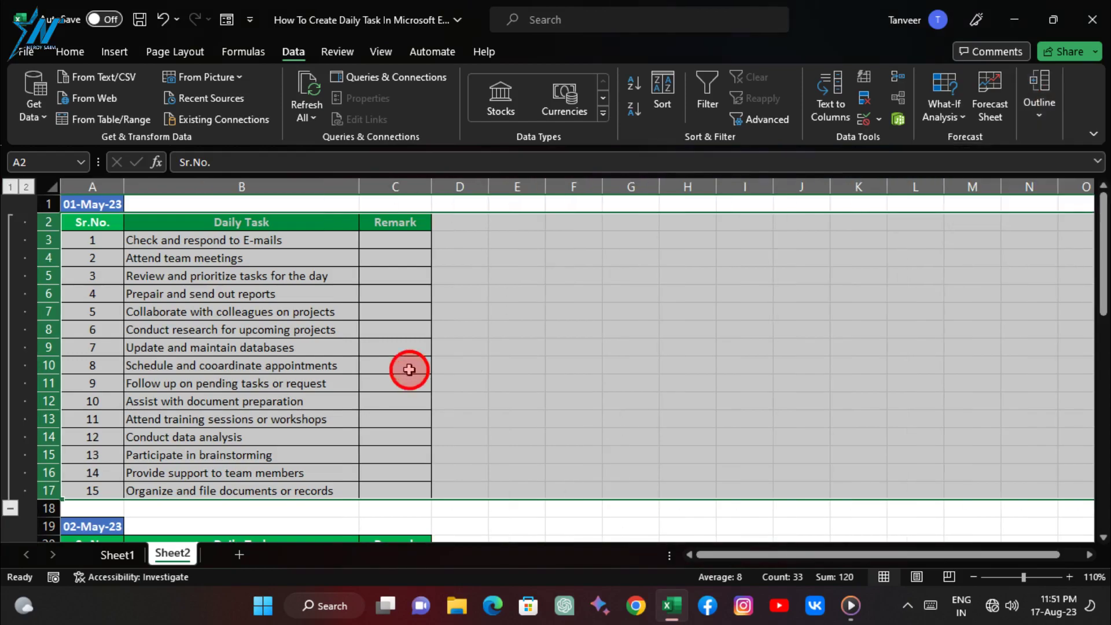
pyautogui.click(46, 223)
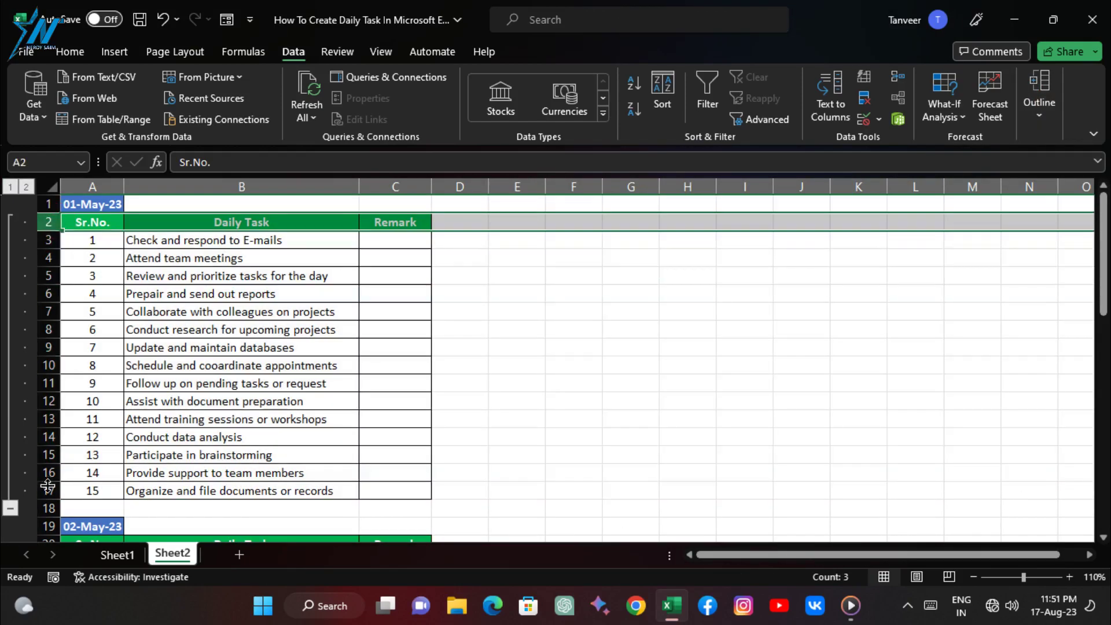
# Step: Group rows 20–35 of the 02-May-23 table
pyautogui.scroll(-4, 152, 388)
pyautogui.scroll(-1, 151, 389)
pyautogui.scroll(-1, 152, 388)
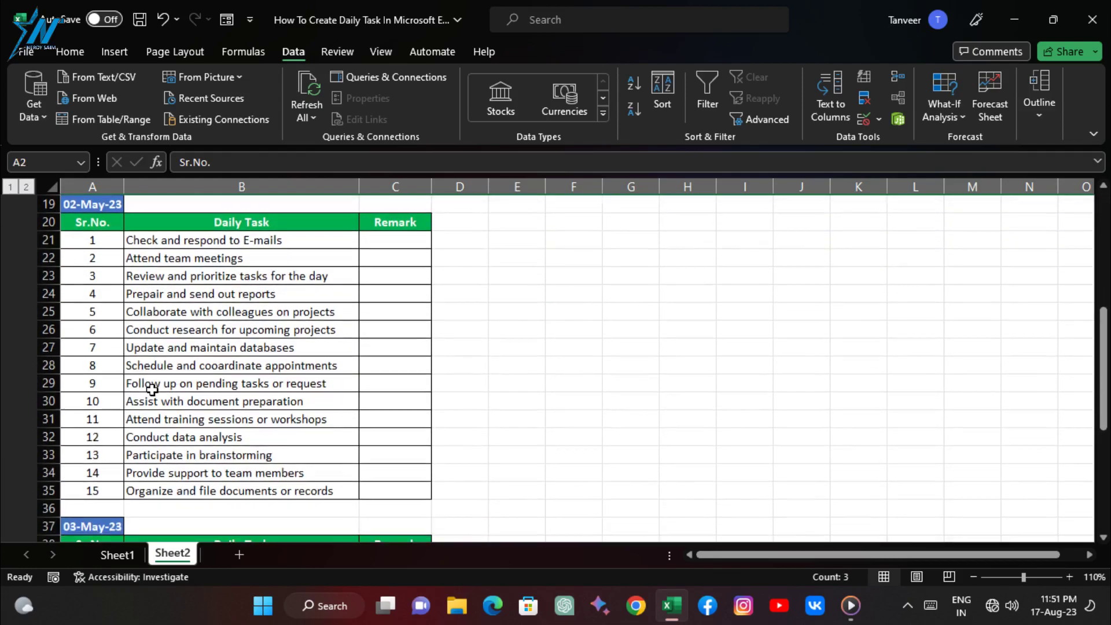
pyautogui.click(48, 222)
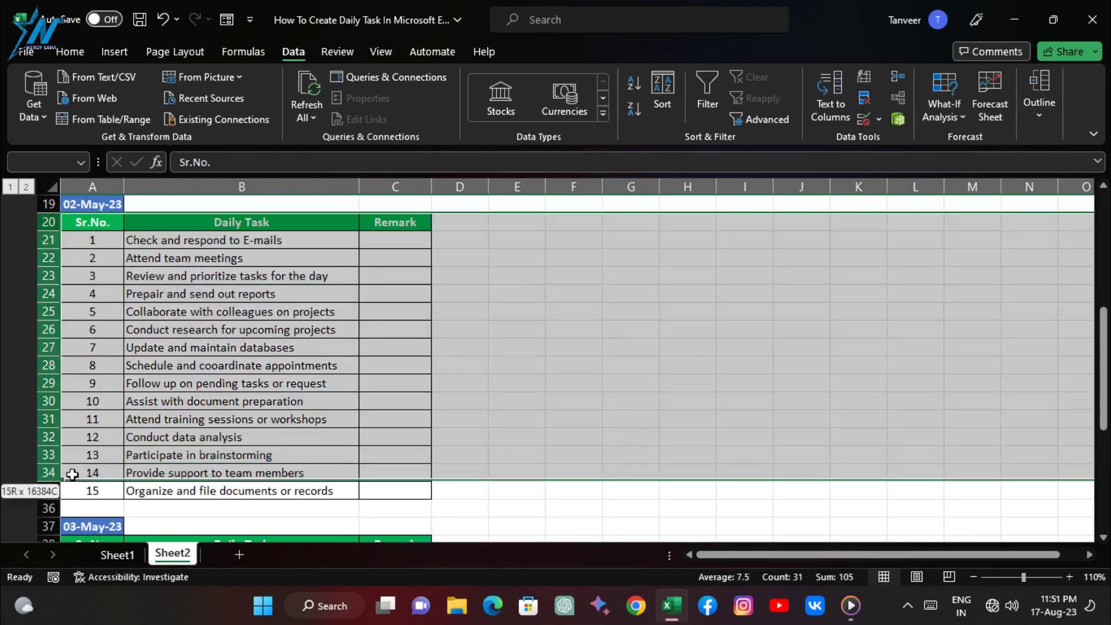
pyautogui.moveTo(55, 308); pyautogui.dragTo(49, 490)
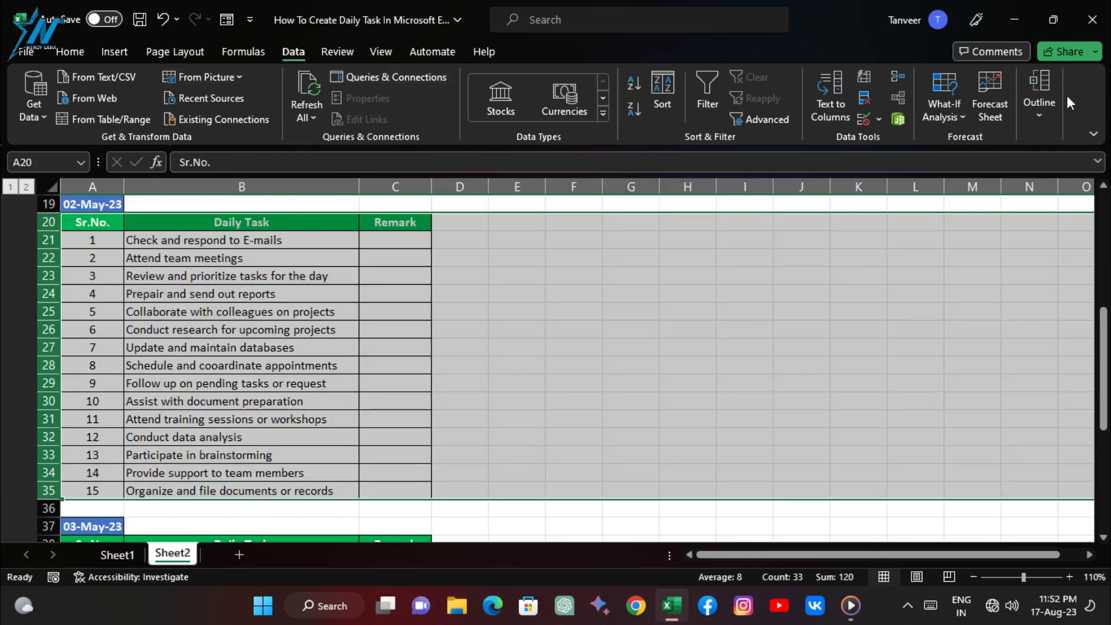
pyautogui.click(1047, 86)
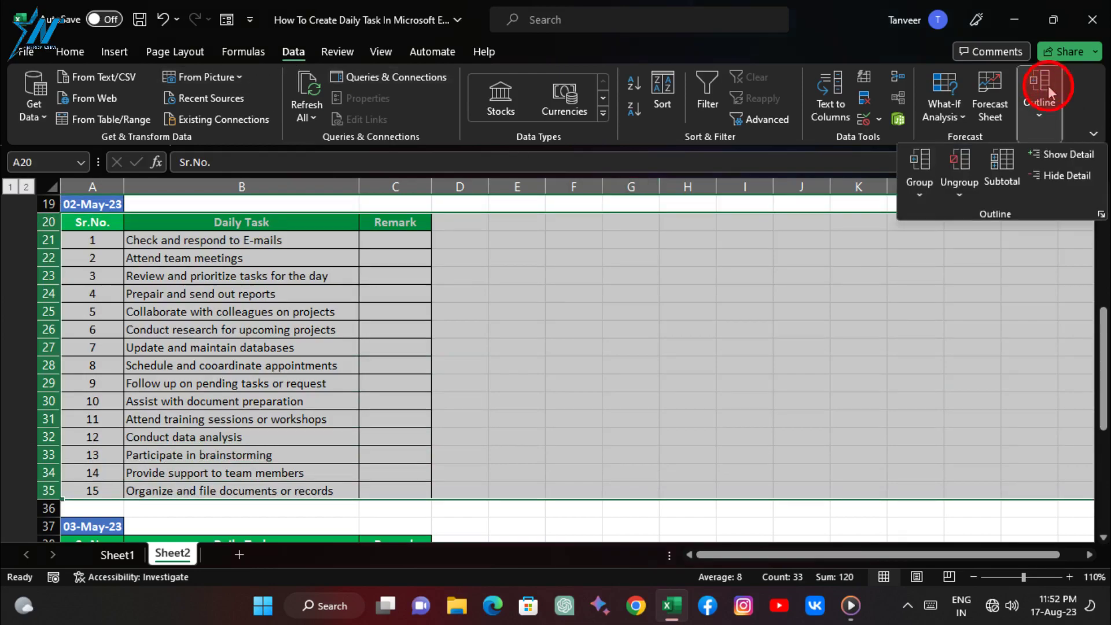
pyautogui.click(932, 154)
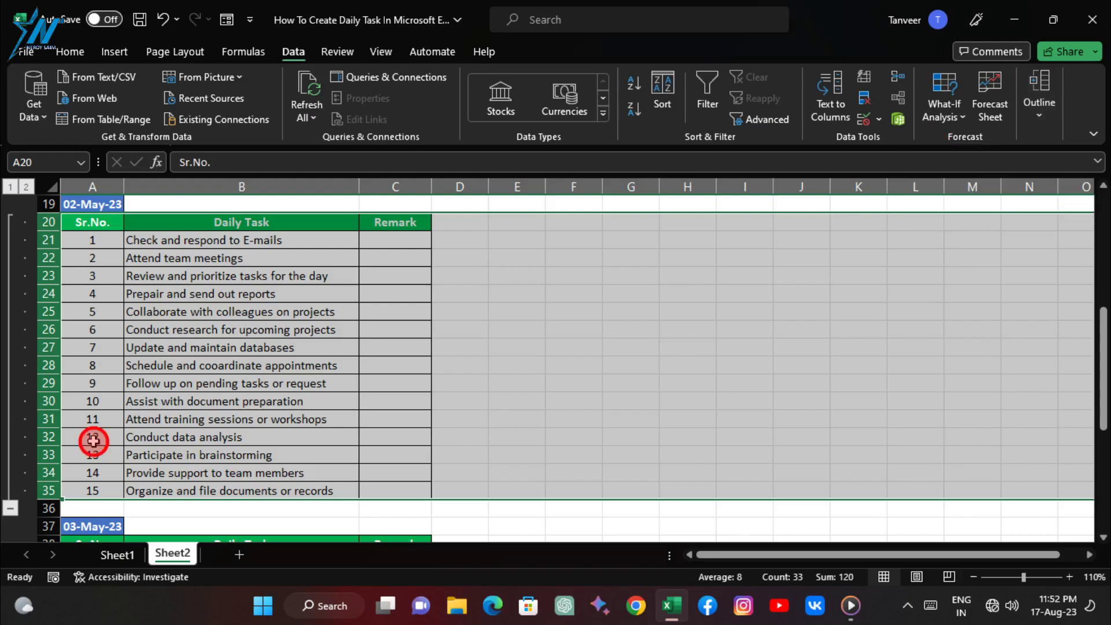
# Step: Group rows 38–53 of the 03-May-23 table
pyautogui.scroll(-4, 69, 485)
pyautogui.moveTo(49, 329); pyautogui.dragTo(48, 508)
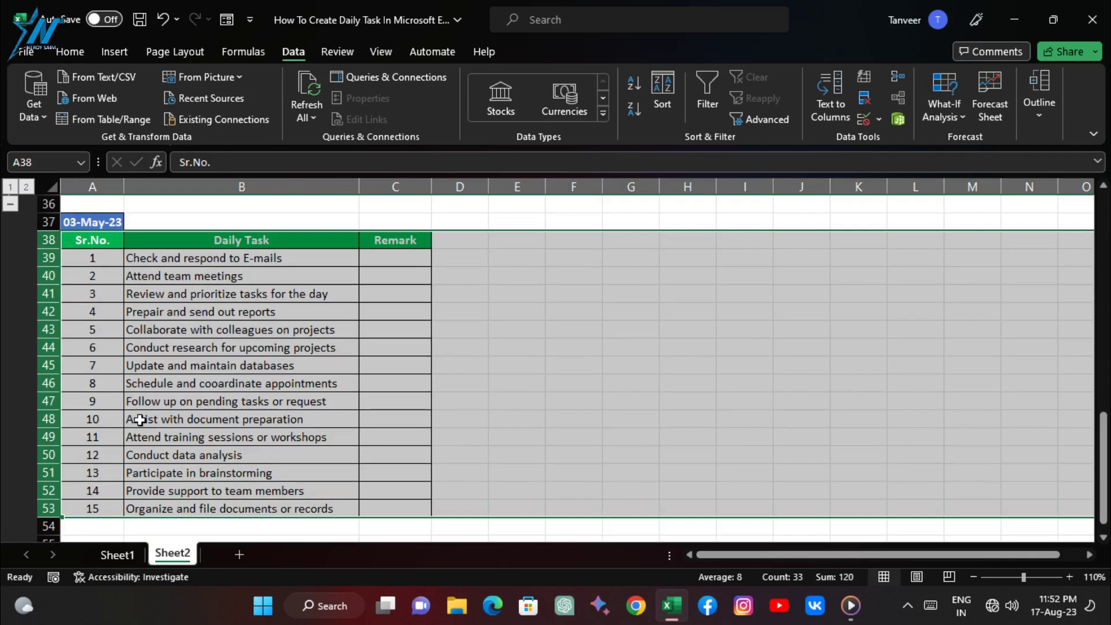
pyautogui.click(1049, 108)
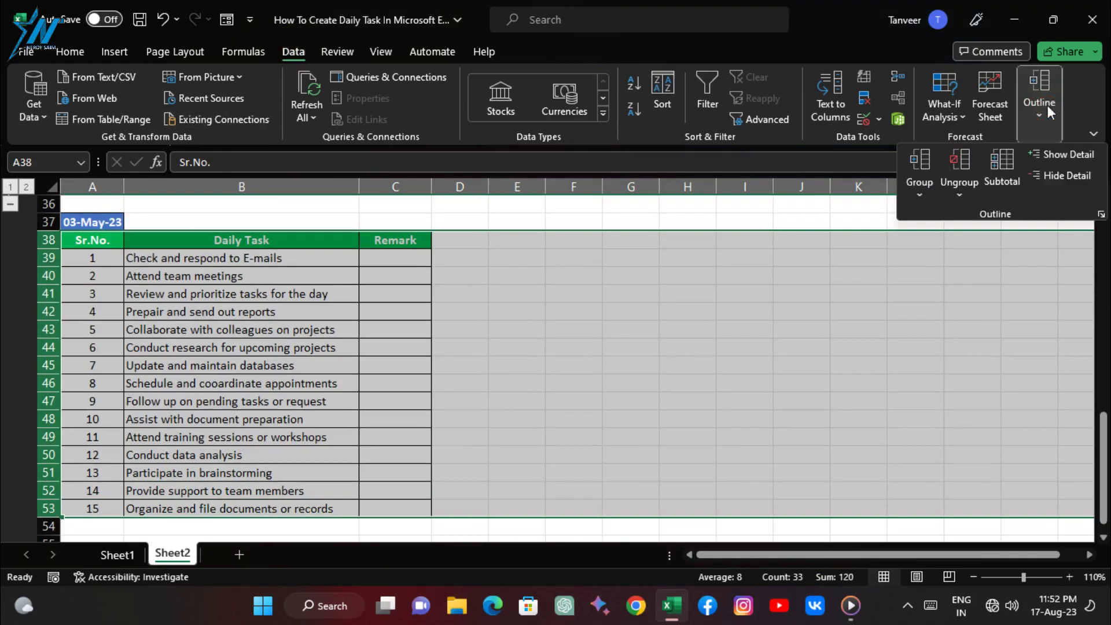
pyautogui.click(920, 165)
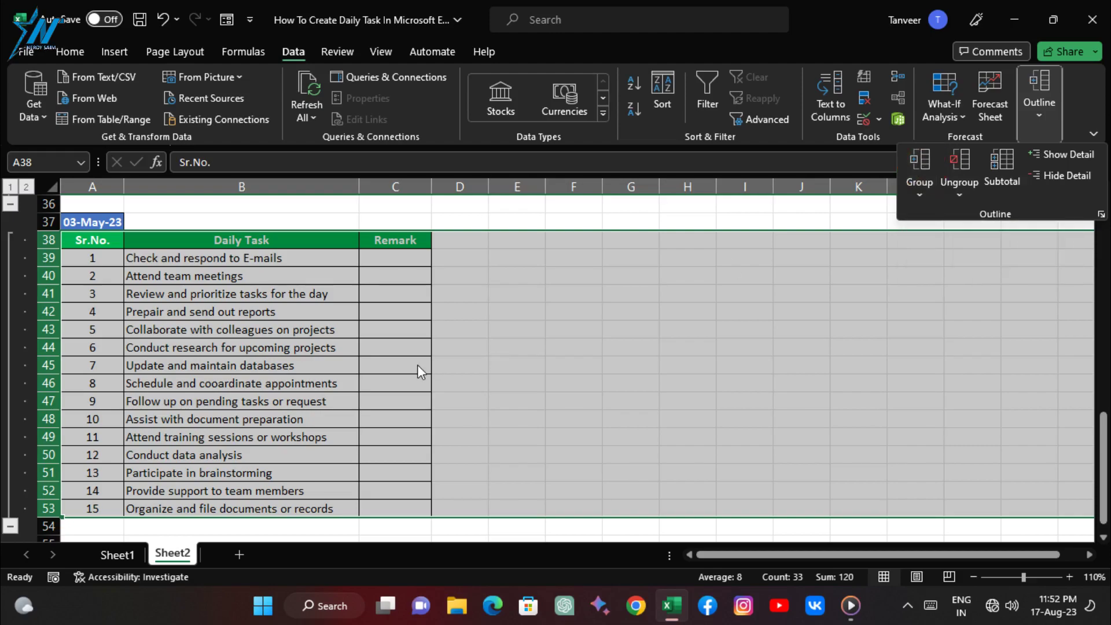
pyautogui.click(401, 344)
pyautogui.click(293, 437)
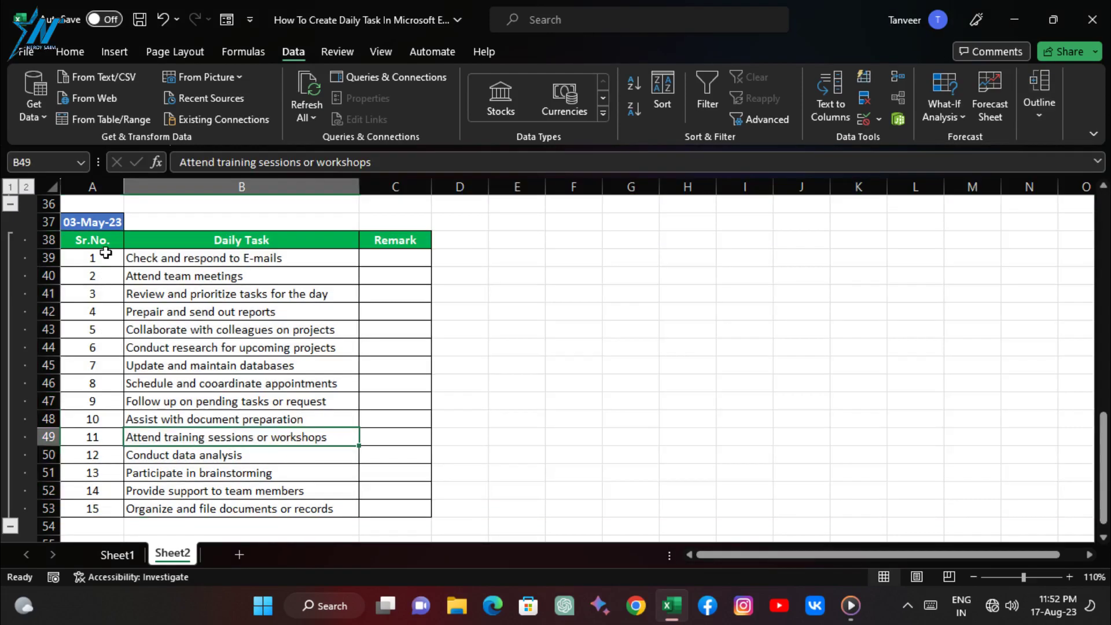
pyautogui.scroll(12, 141, 445)
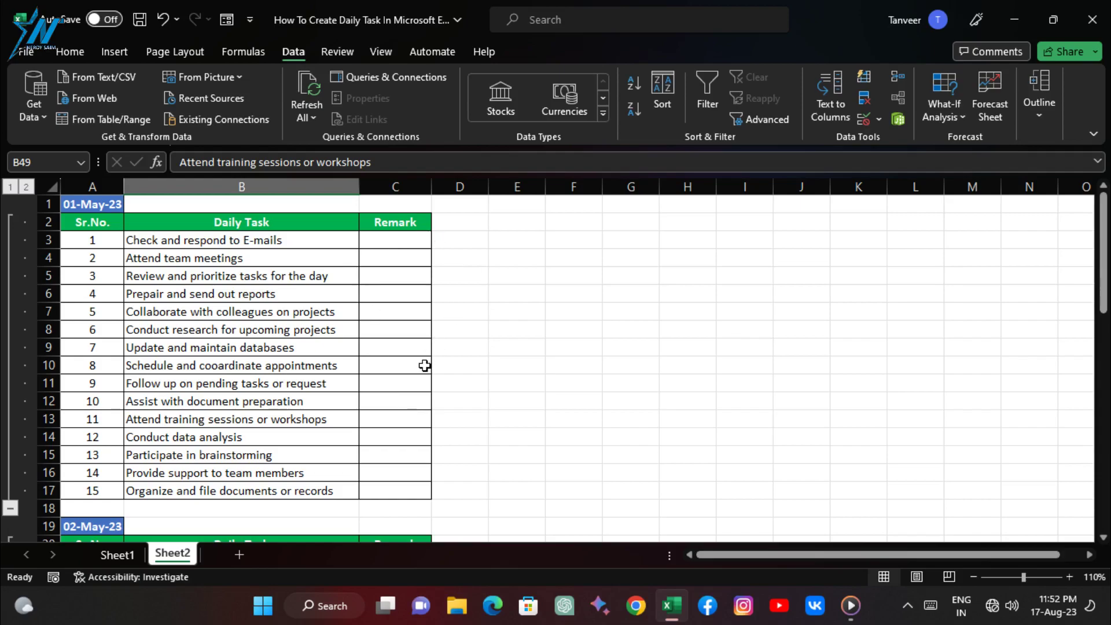
# Step: Open Format Cells for Remark cell C3 via the Home tab's Number group launcher
pyautogui.click(387, 243)
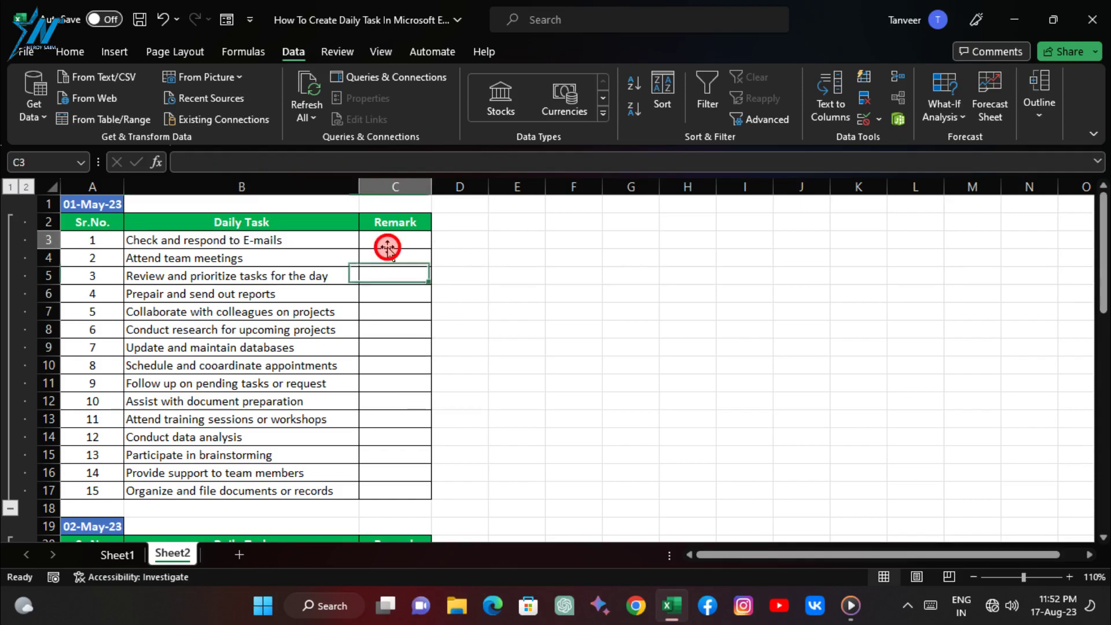
pyautogui.click(58, 55)
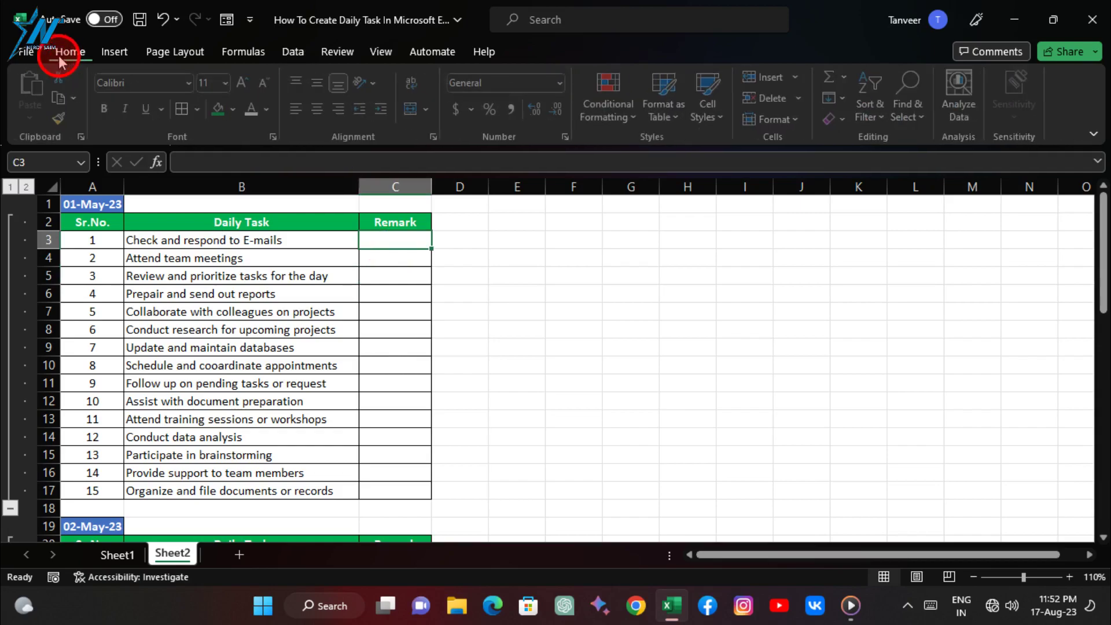
pyautogui.click(568, 139)
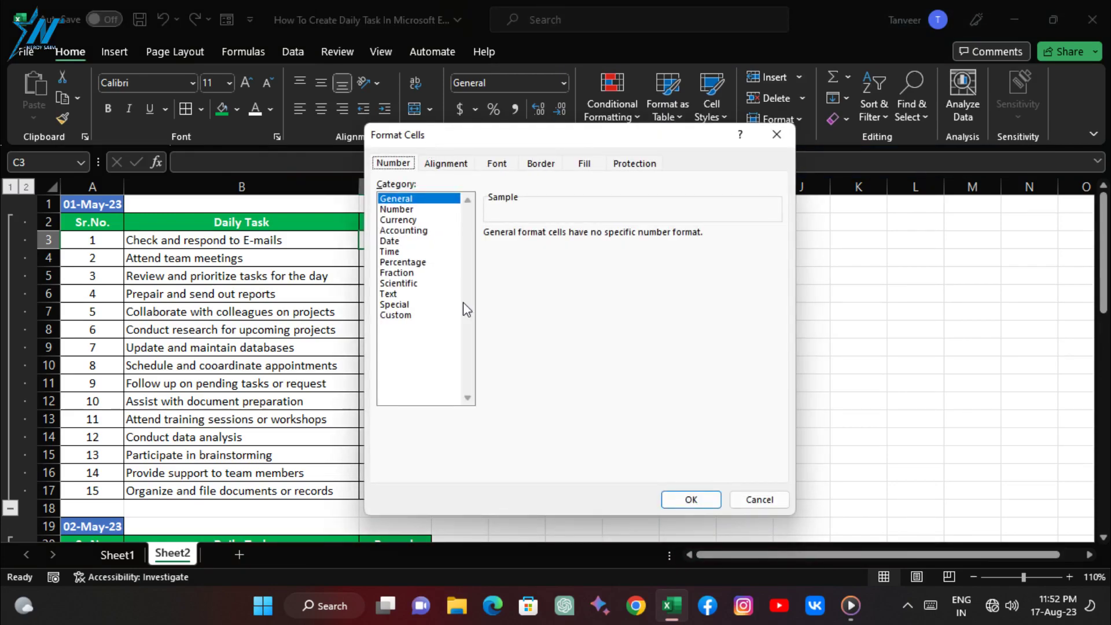
pyautogui.press('Escape')
pyautogui.hotkey('ctrl', '1')
# Step: Replace General with custom code [Blue]✔" Completed";[Red], inserting ✔ from the emoji panel
pyautogui.click(398, 316)
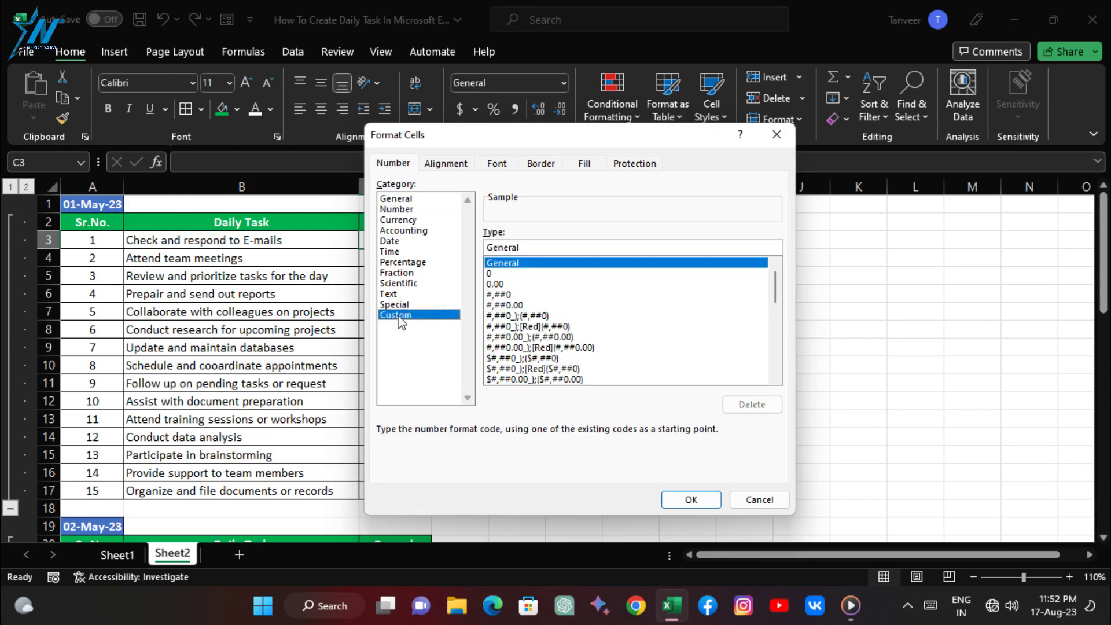
pyautogui.click(526, 245)
pyautogui.press('BackSpace')
pyautogui.press('BackSpace')
pyautogui.press('BackSpace')
pyautogui.press('BackSpace')
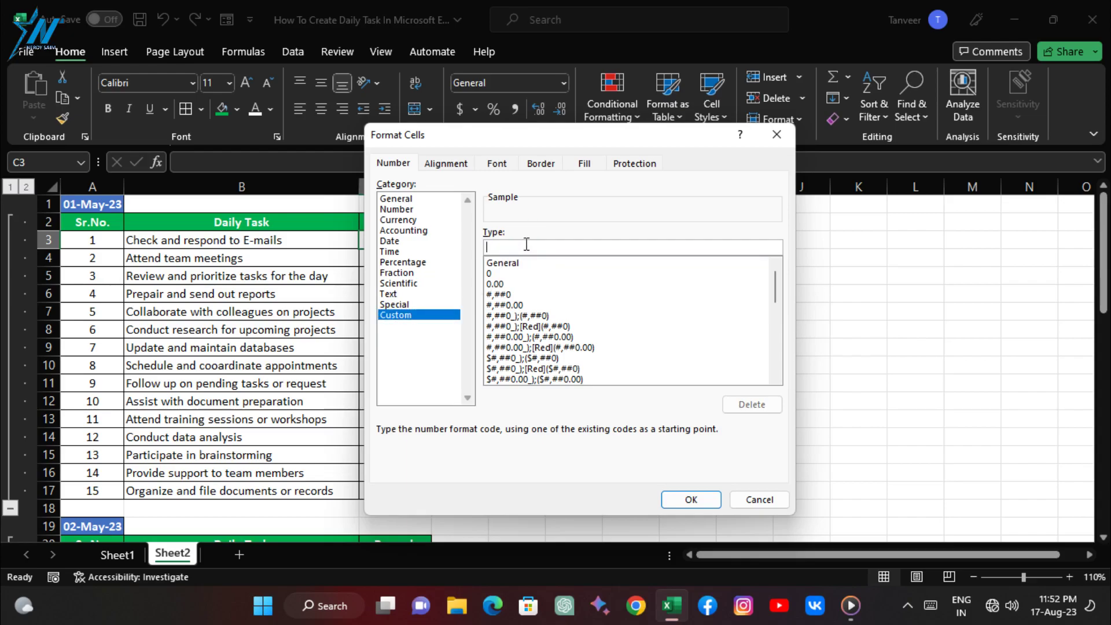
pyautogui.write('[')
pyautogui.write('Blue')
pyautogui.write(']')
pyautogui.write(']')
pyautogui.press('super+period')
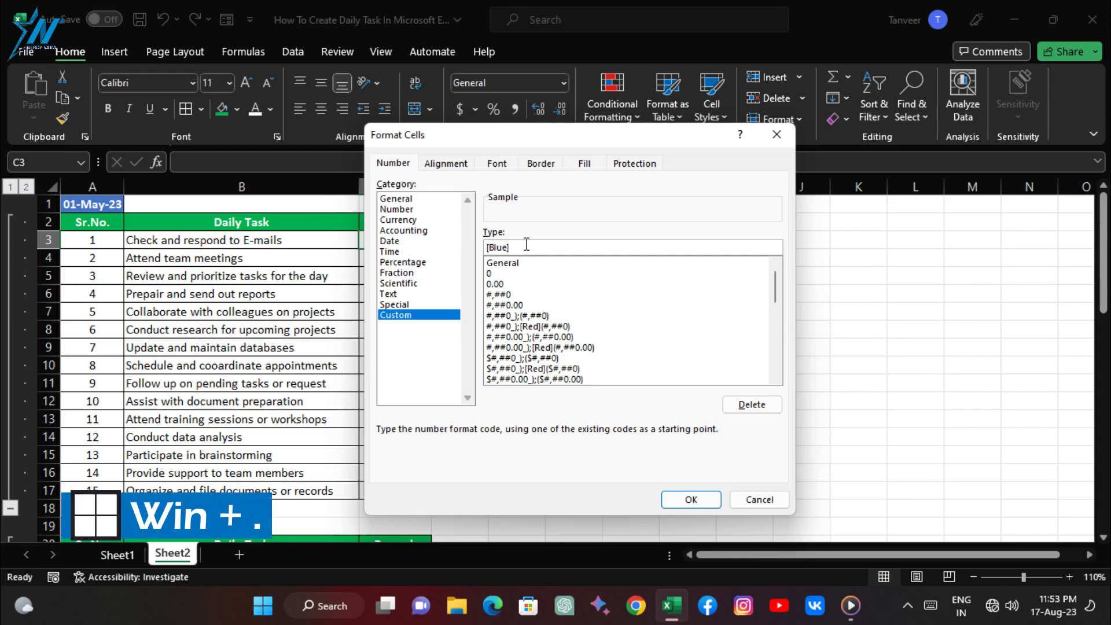
pyautogui.write('check')
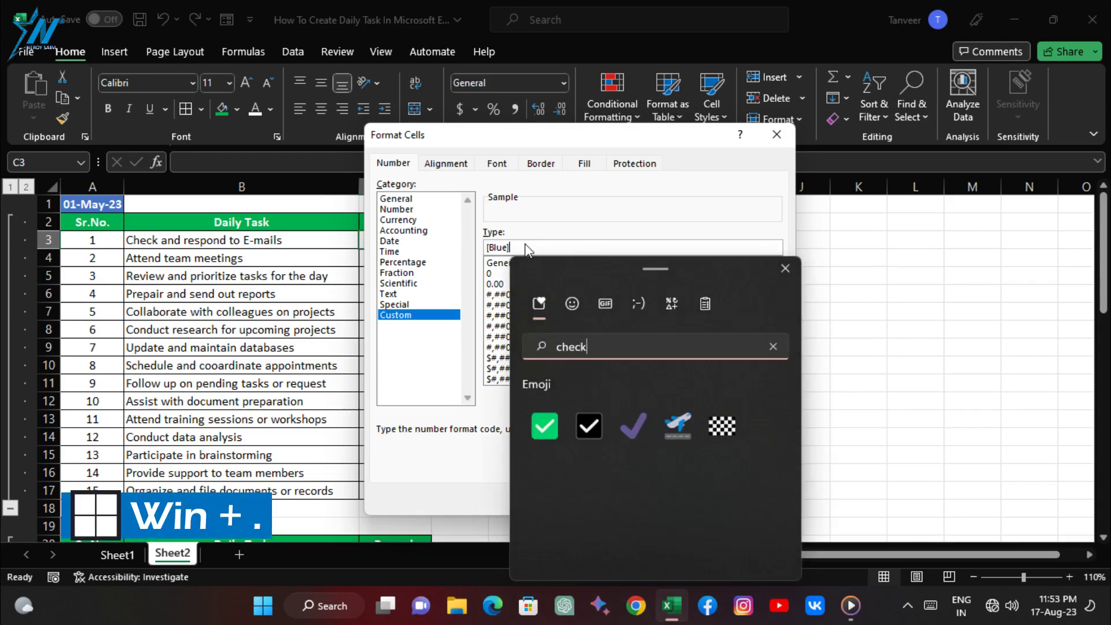
pyautogui.click(636, 446)
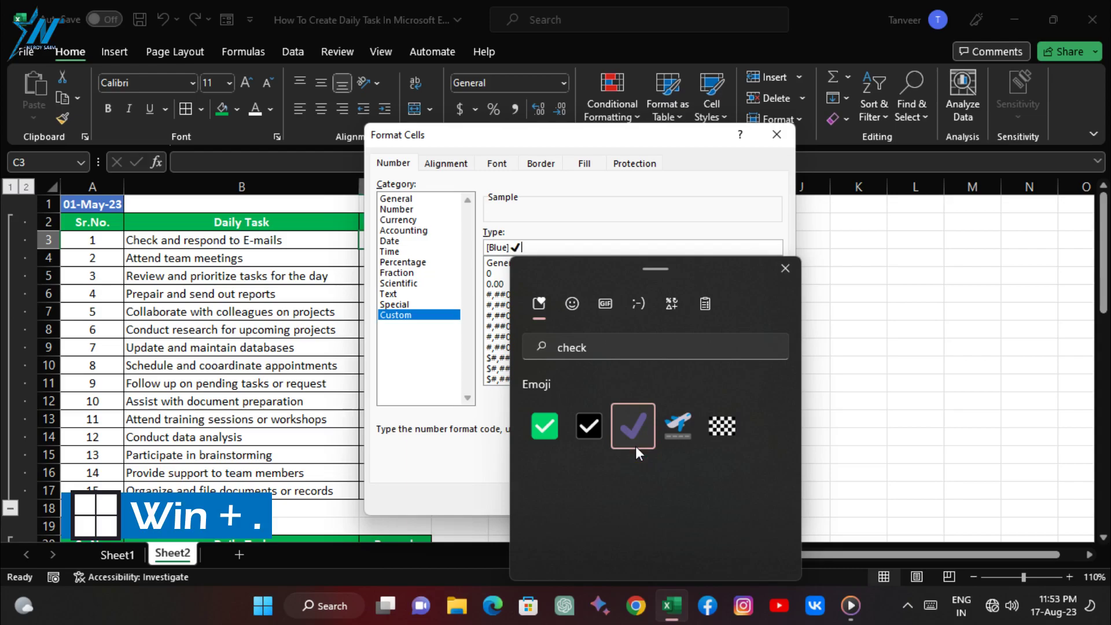
pyautogui.click(785, 268)
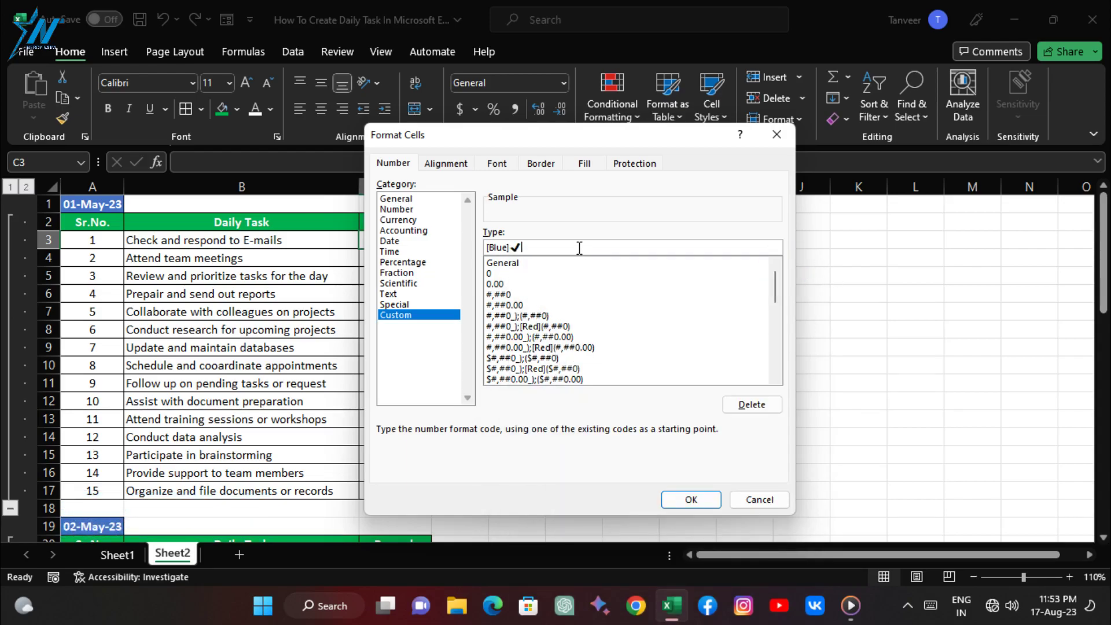
pyautogui.write('"')
pyautogui.write(' Compl')
pyautogui.write('eted')
pyautogui.write('"')
pyautogui.write(';')
pyautogui.write('[')
pyautogui.write('Re')
pyautogui.write('d')
# Step: Finish the custom format with a red ✖ and "Pending": [Blue]✔" Completed";[Red]✖"Pending"
pyautogui.press('super+period')
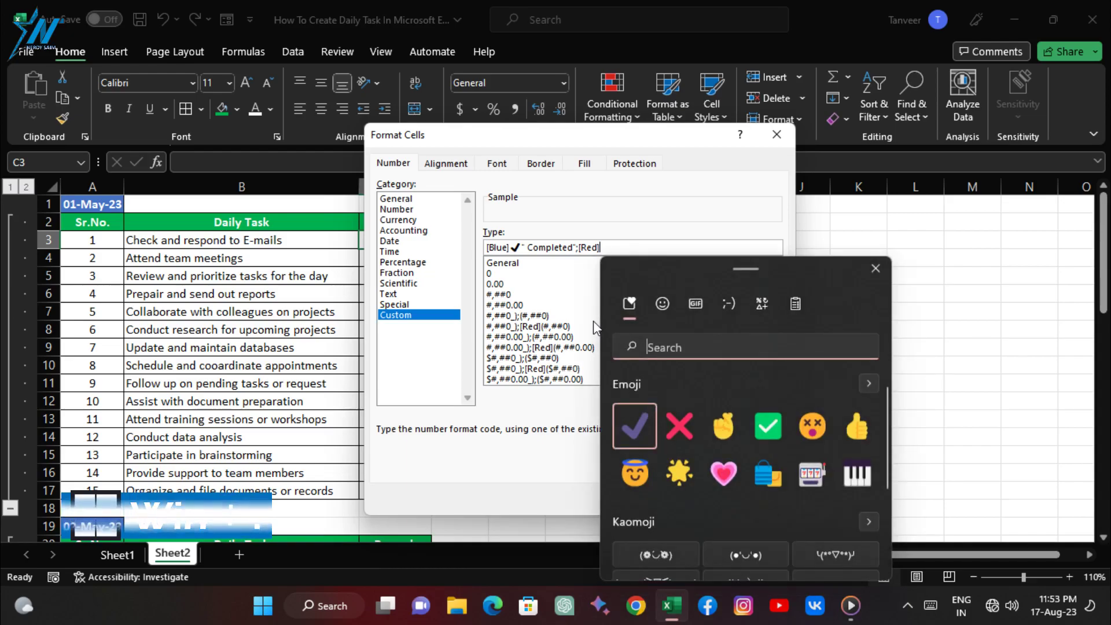
pyautogui.write('cross')
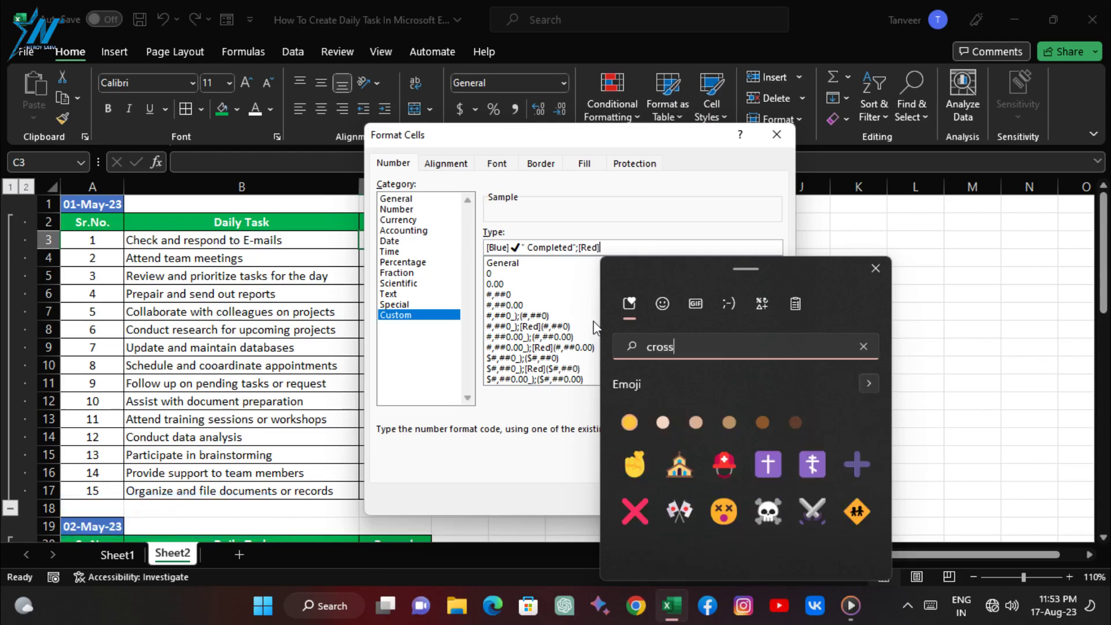
pyautogui.click(637, 523)
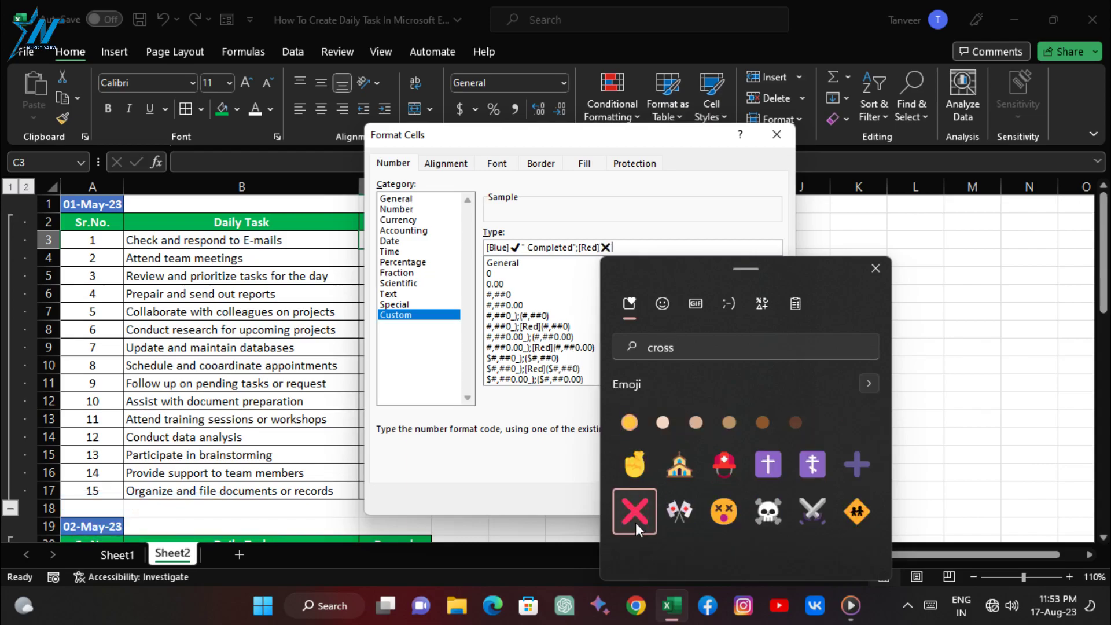
pyautogui.click(875, 268)
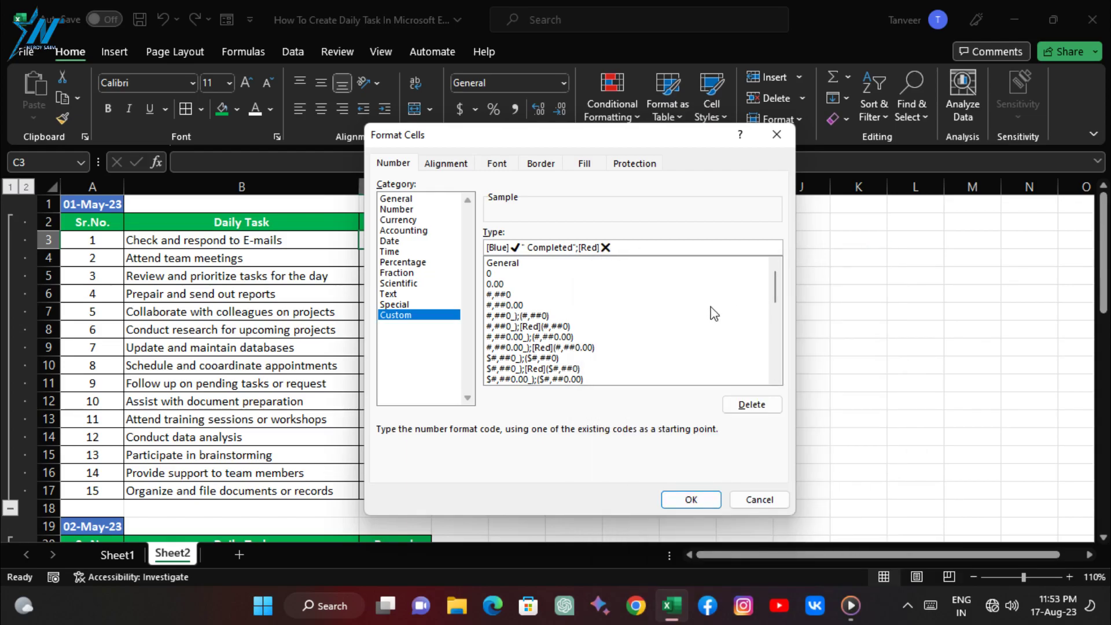
pyautogui.write('"')
pyautogui.write('Pending')
pyautogui.write('"')
# Step: Apply the custom format to C3 and copy the Remark cells C3:C17
pyautogui.click(691, 499)
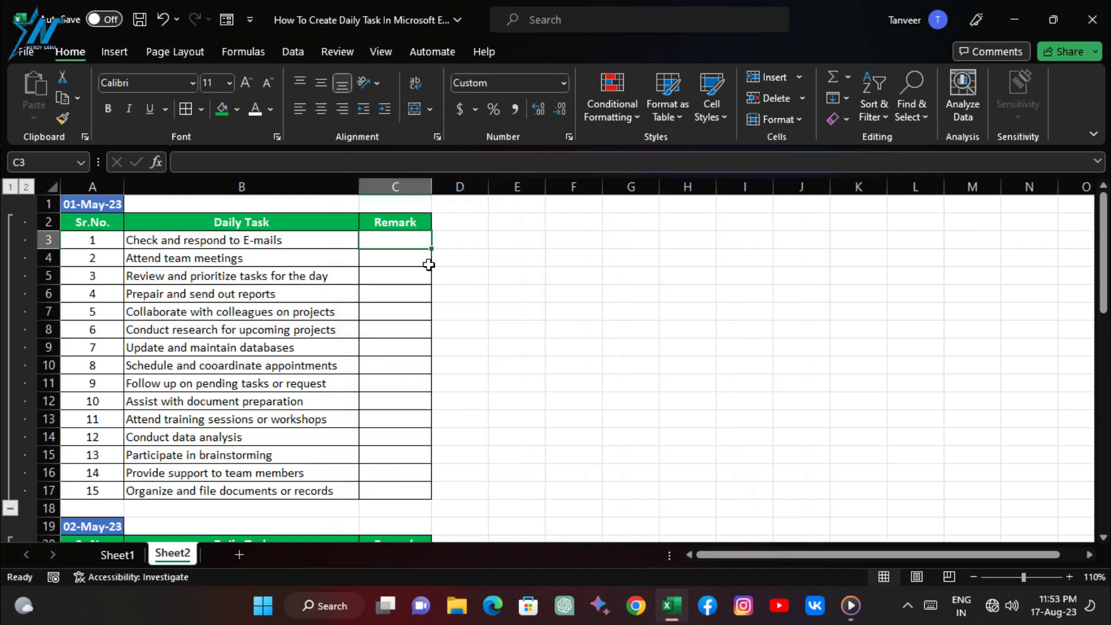
pyautogui.moveTo(432, 250); pyautogui.dragTo(432, 497)
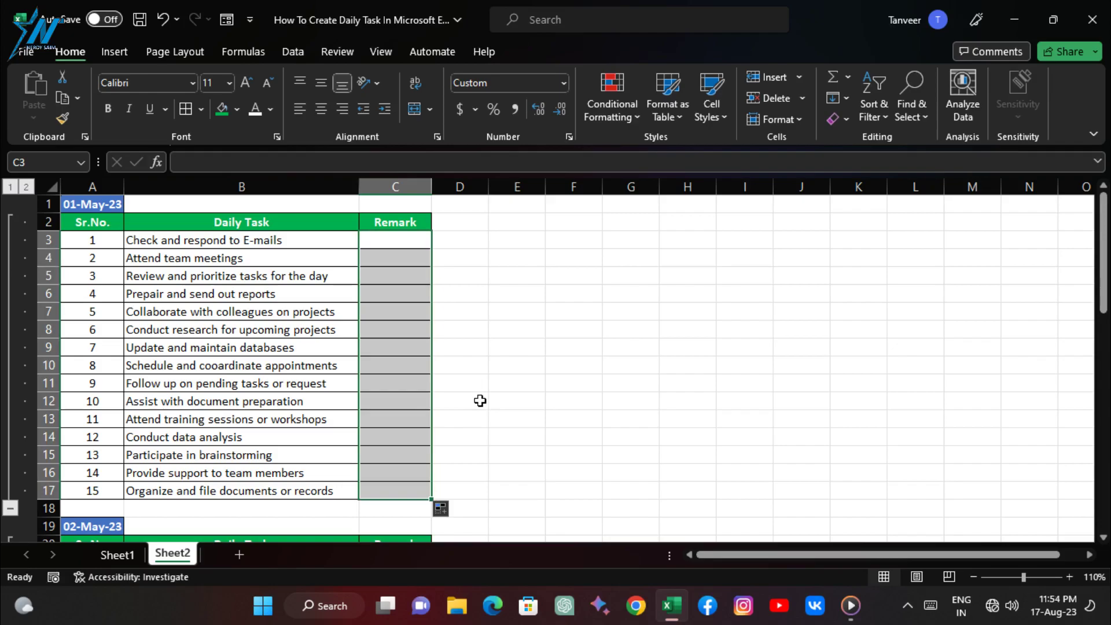
pyautogui.hotkey('ctrl', 'c')
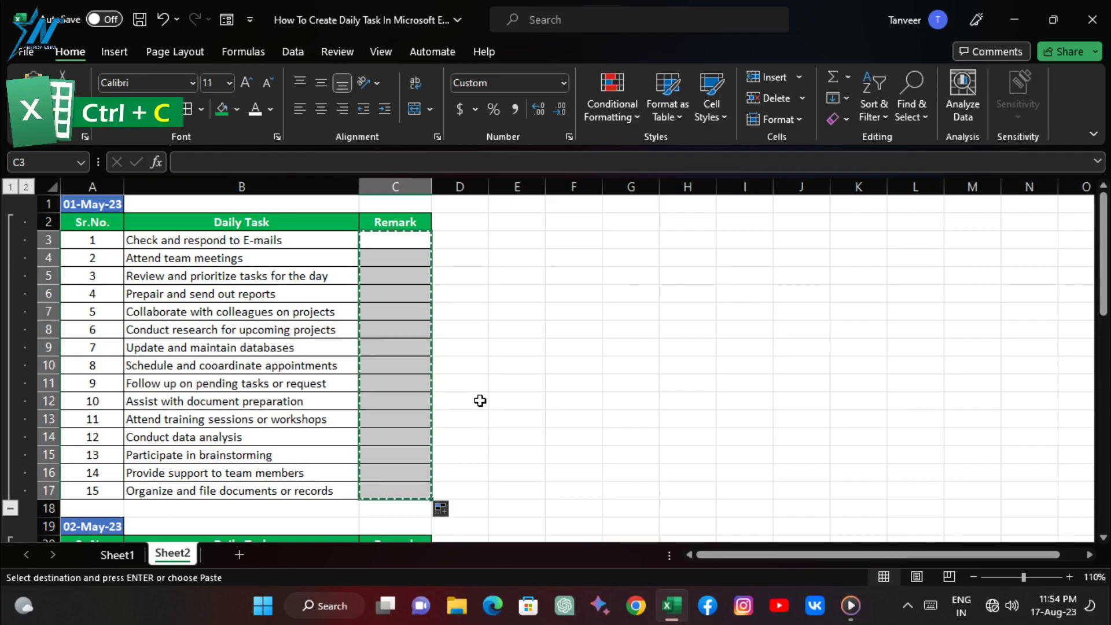
# Step: Paste the Remark formatting into C21 (02-May-23 table) and C39 (03-May-23 table)
pyautogui.scroll(-4, 480, 400)
pyautogui.scroll(-3, 480, 401)
pyautogui.scroll(1, 422, 266)
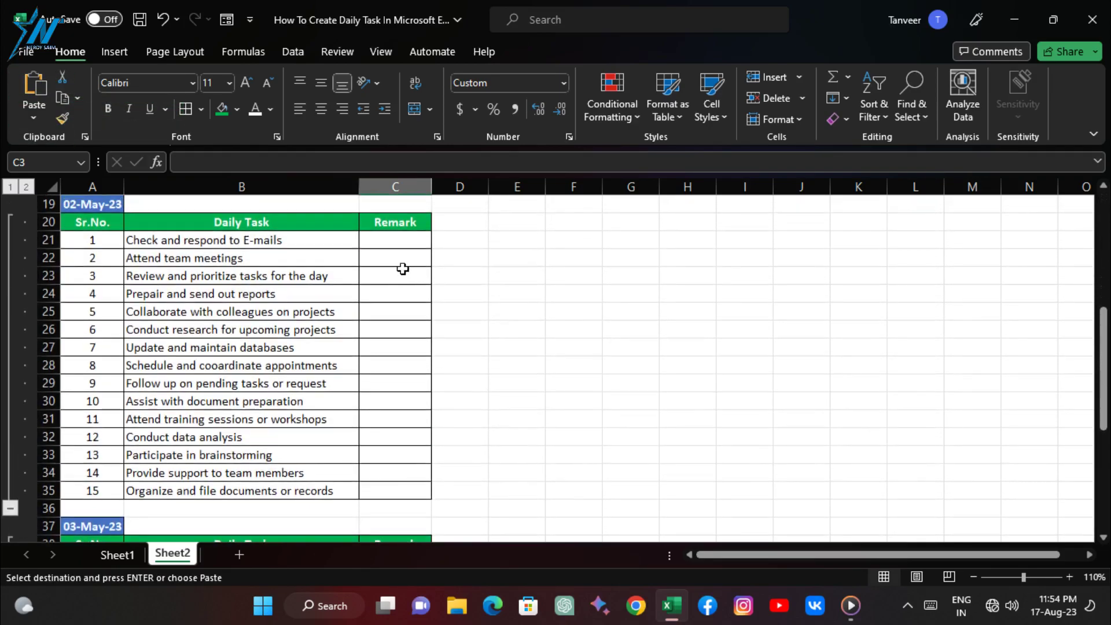
pyautogui.click(395, 241)
pyautogui.hotkey('ctrl', 'v')
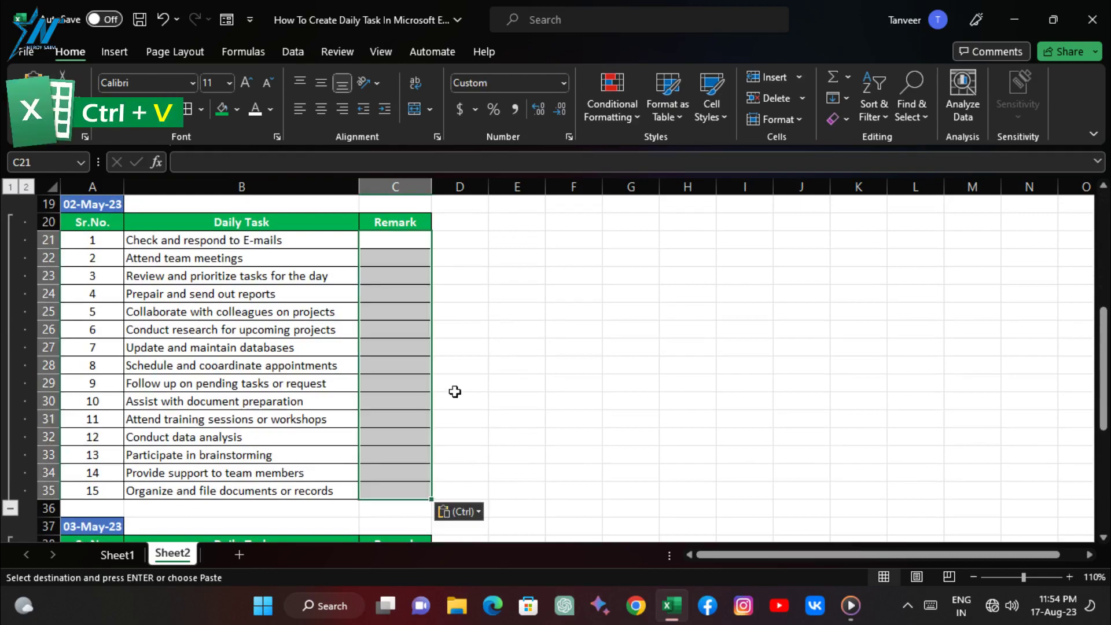
pyautogui.scroll(-4, 454, 389)
pyautogui.scroll(-1, 422, 405)
pyautogui.click(393, 293)
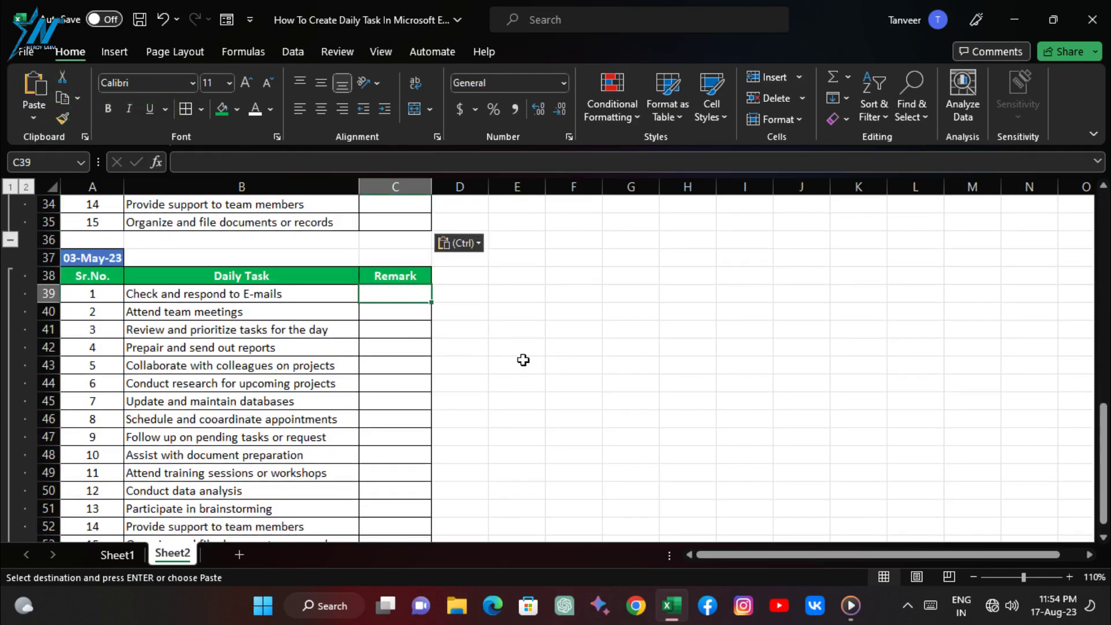
pyautogui.hotkey('ctrl', 'v')
pyautogui.scroll(-3, 499, 433)
pyautogui.scroll(10, 500, 433)
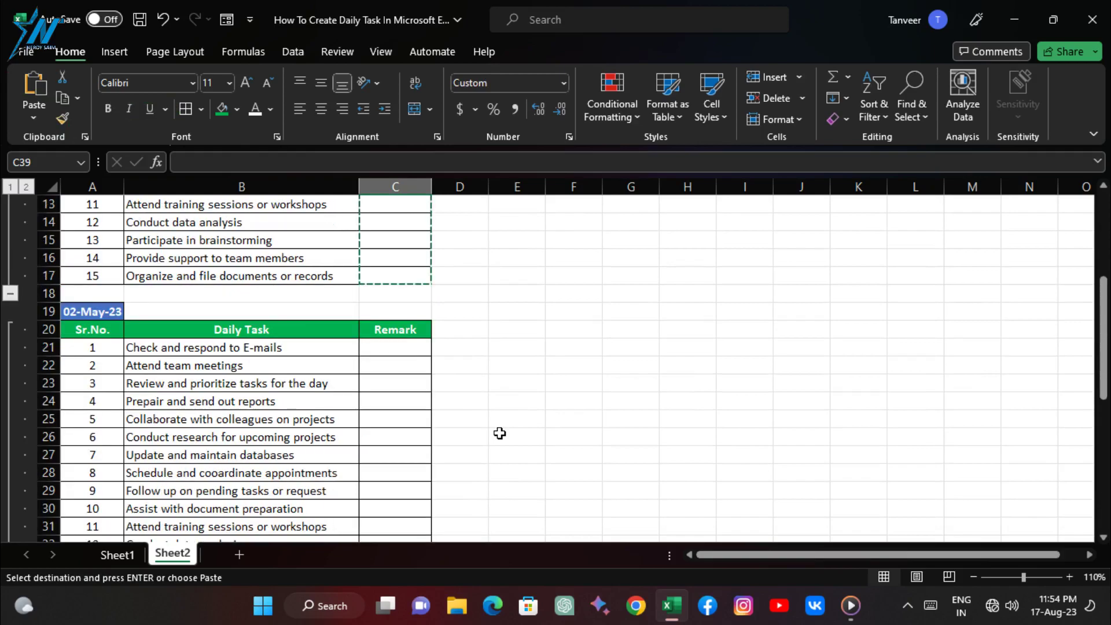
pyautogui.scroll(4, 499, 433)
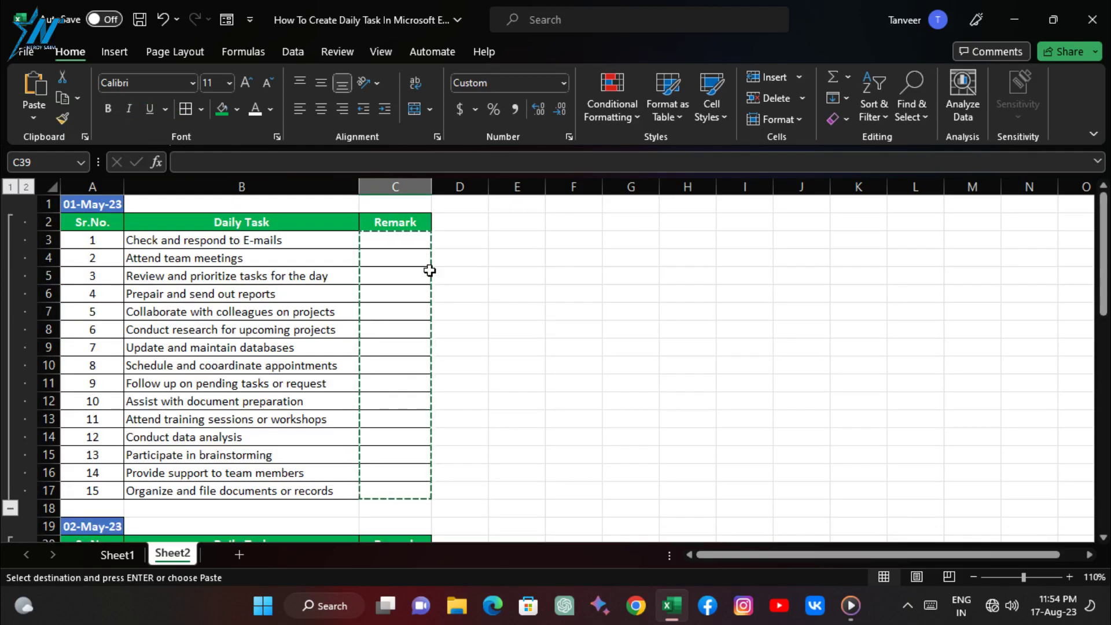
pyautogui.click(406, 240)
# Step: Enter Completed statuses for tasks 1–5 and autofit column C
pyautogui.hotkey('ctrl', ';')
pyautogui.press('Return')
pyautogui.hotkey('ctrl', ';')
pyautogui.press('Return')
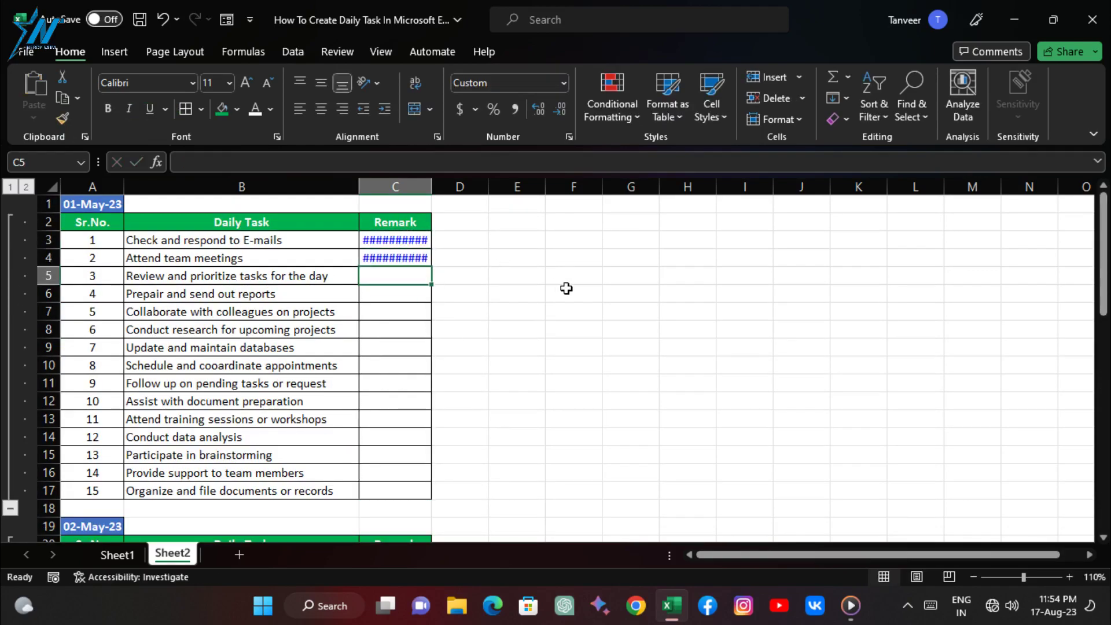
pyautogui.hotkey('ctrl', ';')
pyautogui.press('Return')
pyautogui.hotkey('ctrl', ';')
pyautogui.press('Return')
pyautogui.hotkey('ctrl', ';')
pyautogui.press('Return')
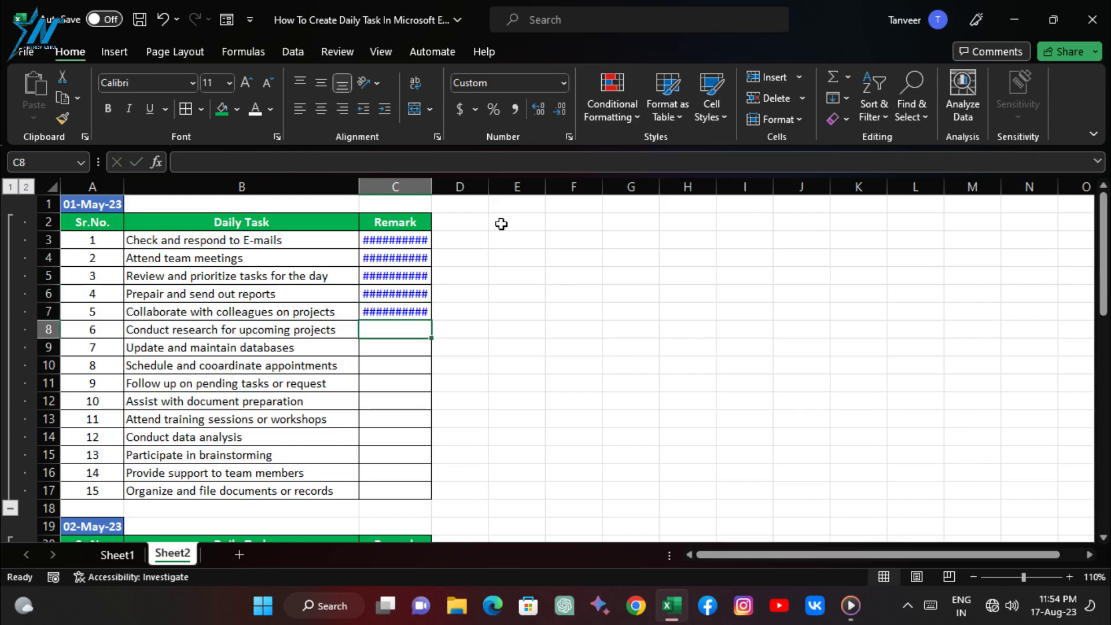
pyautogui.click(426, 186)
pyautogui.doubleClick(432, 186)
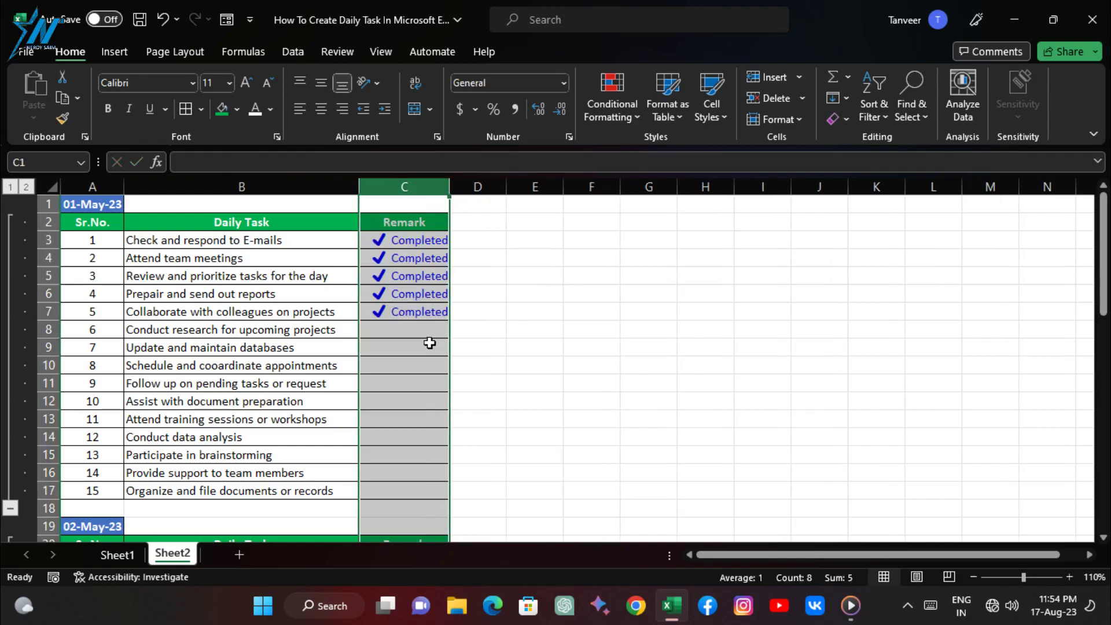
# Step: Enter -1 in C8:C12 so tasks 6–10 show Pending
pyautogui.click(411, 329)
pyautogui.write('-')
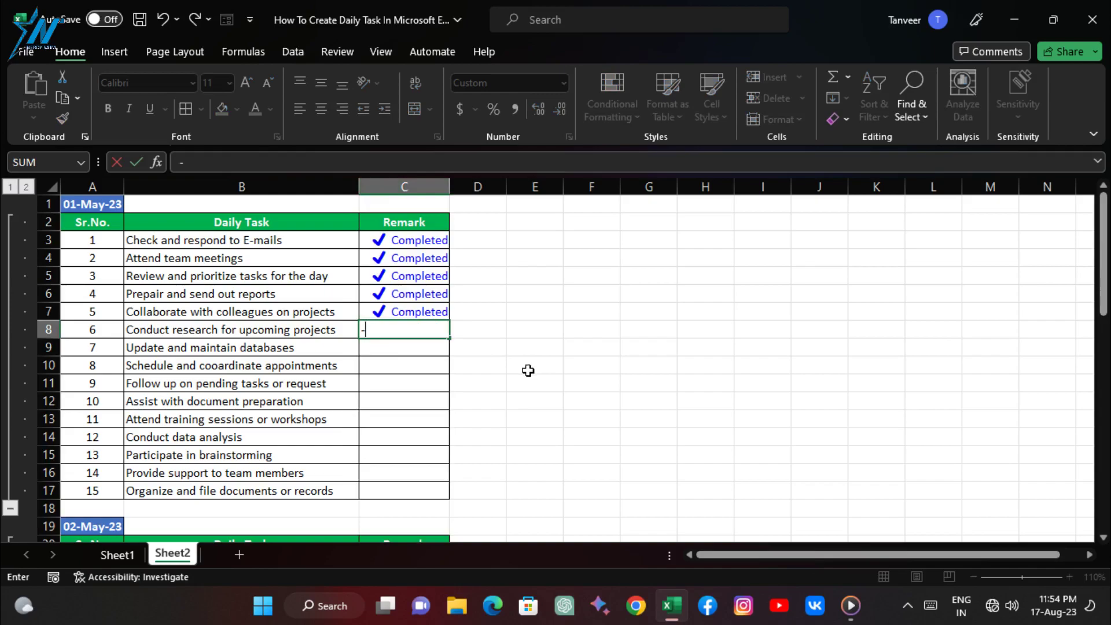
pyautogui.press('Return')
pyautogui.write('-1')
pyautogui.press('Return')
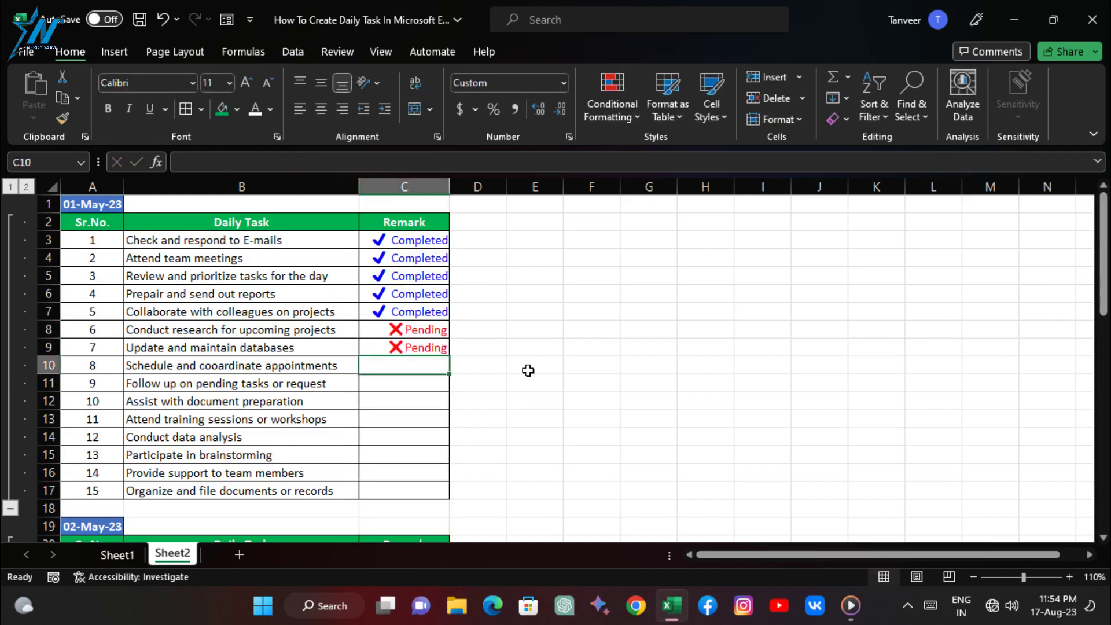
pyautogui.write('-')
pyautogui.press('Return')
pyautogui.write('-')
pyautogui.press('Return')
pyautogui.write('-')
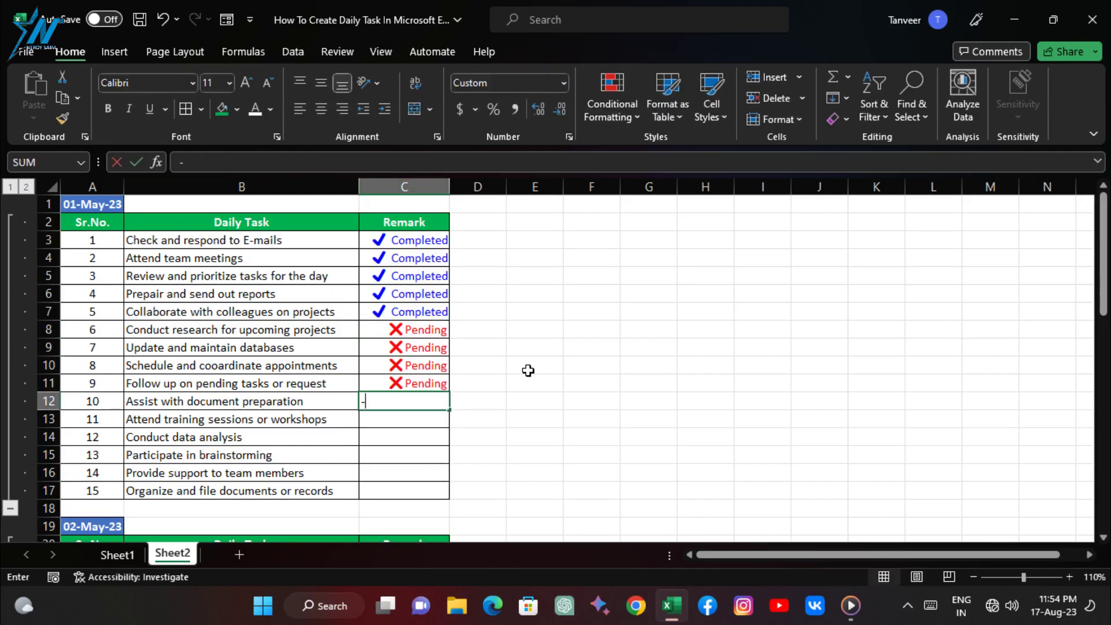
pyautogui.press('Return')
# Step: Mark tasks 11–13 Completed with 1 and tasks 14–15 Pending with -1, then select the Remark range
pyautogui.write('1')
pyautogui.press('Return')
pyautogui.press('1')
pyautogui.press('Return')
pyautogui.write('1')
pyautogui.press('Return')
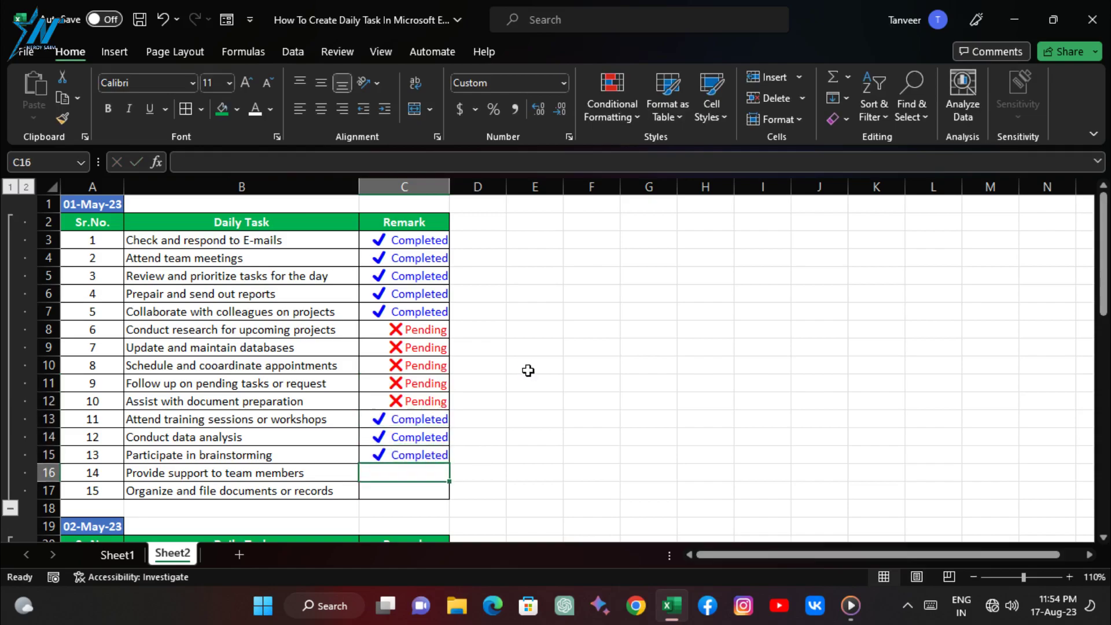
pyautogui.write('-1')
pyautogui.press('Return')
pyautogui.write('-1')
pyautogui.press('Return')
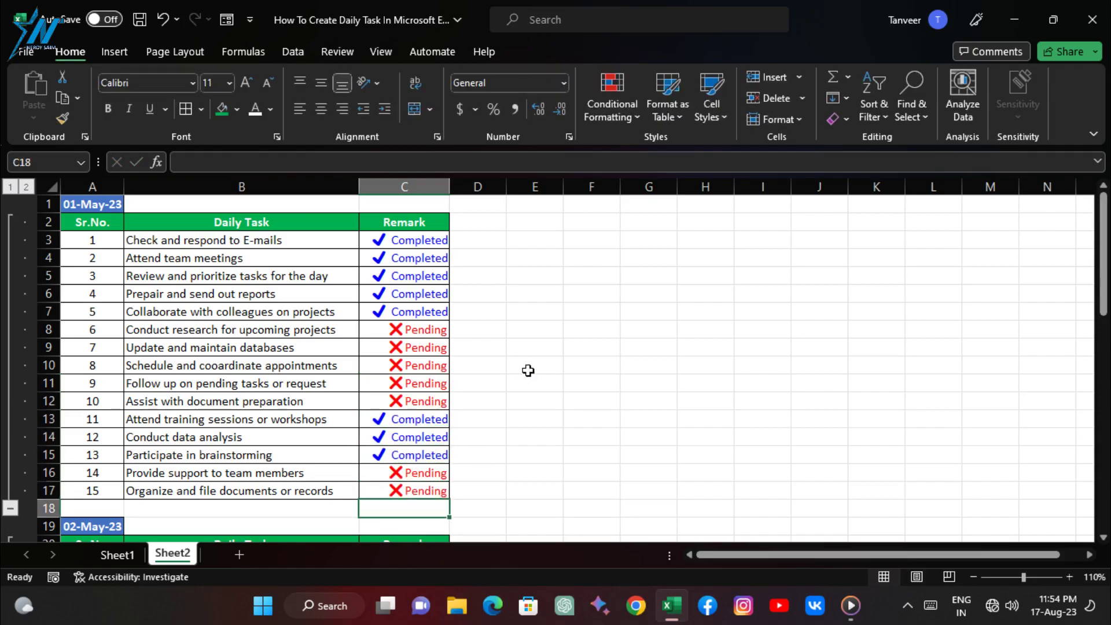
pyautogui.press('Up')
pyautogui.hotkey('shift', 'Up')
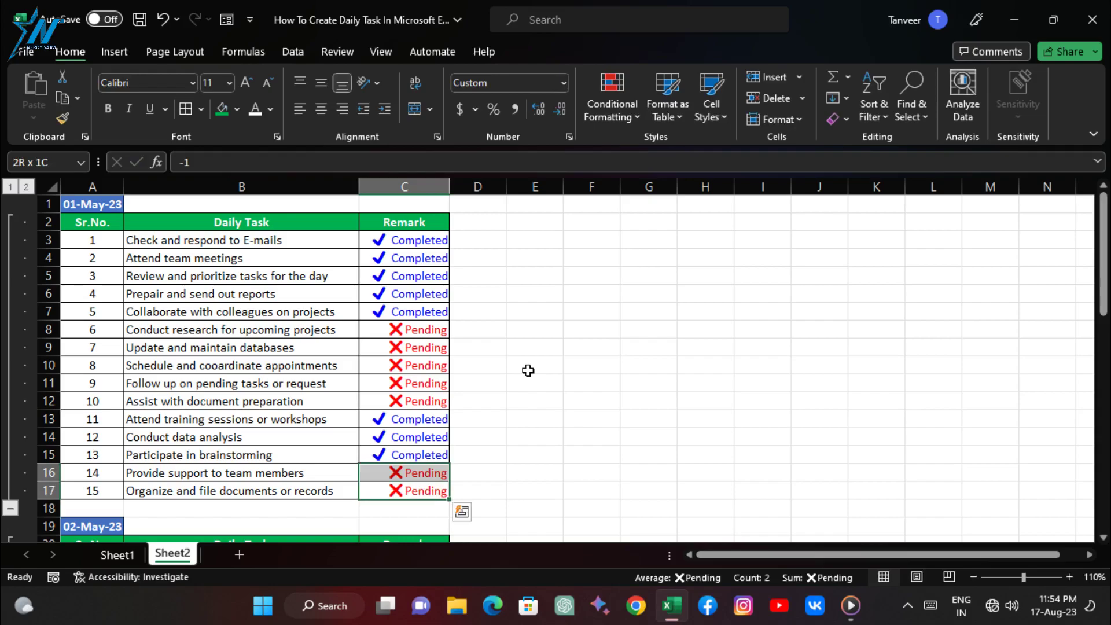
pyautogui.hotkey('shift', 'Up')
pyautogui.hotkey('shift', 'Up')
pyautogui.hotkey('shift', 'Up')
pyautogui.hotkey('shift', 'Down')
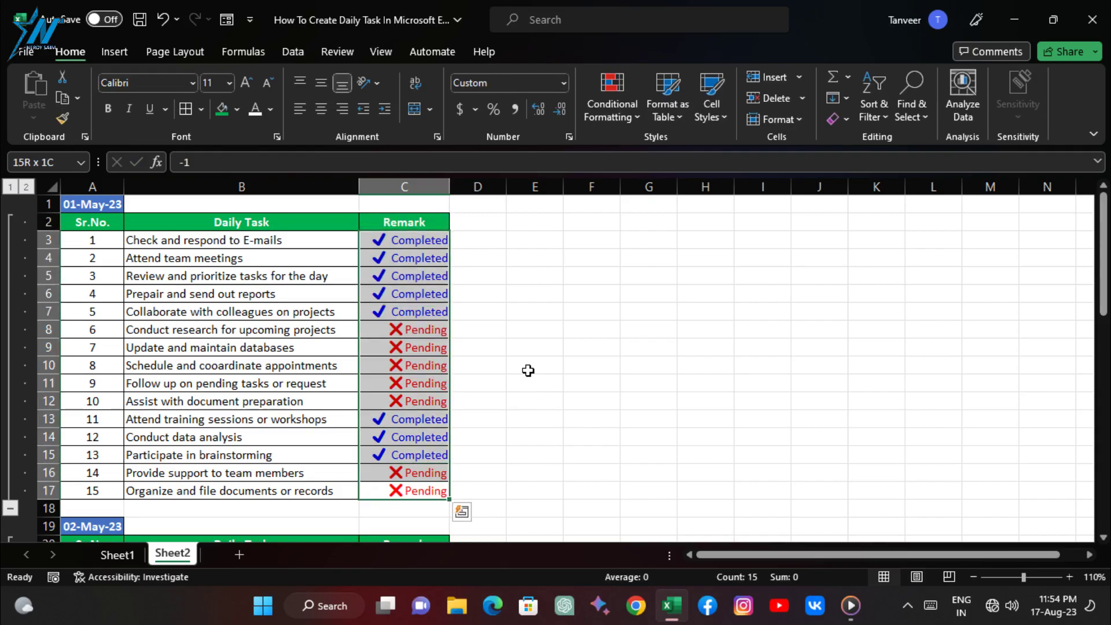
# Step: Center and middle-align the Remark statuses, then collapse the outline to level 1
pyautogui.click(328, 109)
pyautogui.click(321, 85)
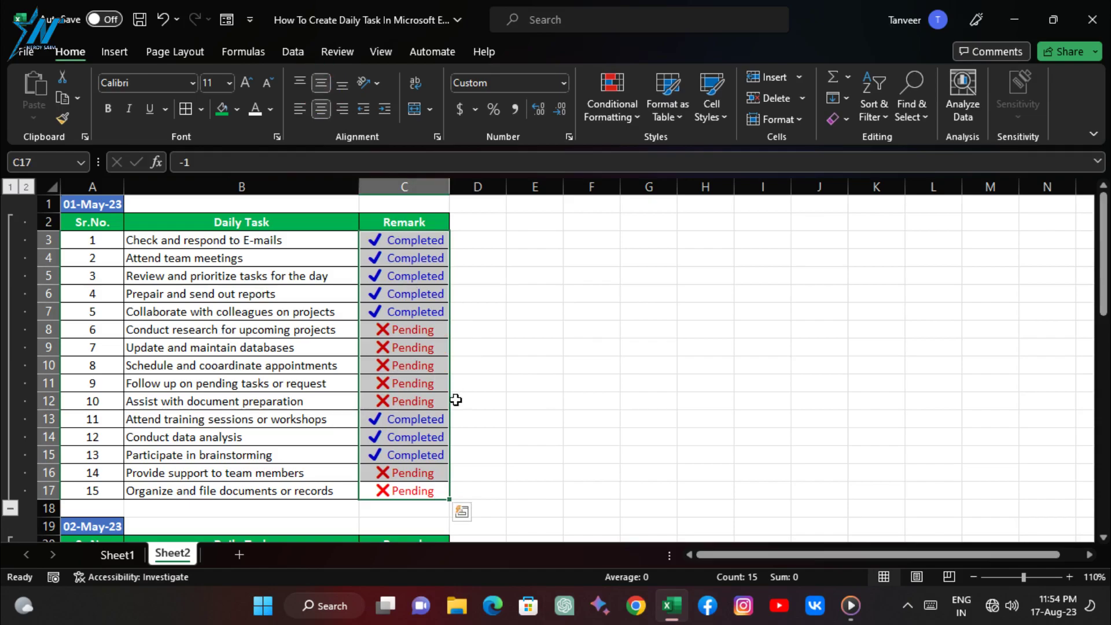
pyautogui.click(265, 380)
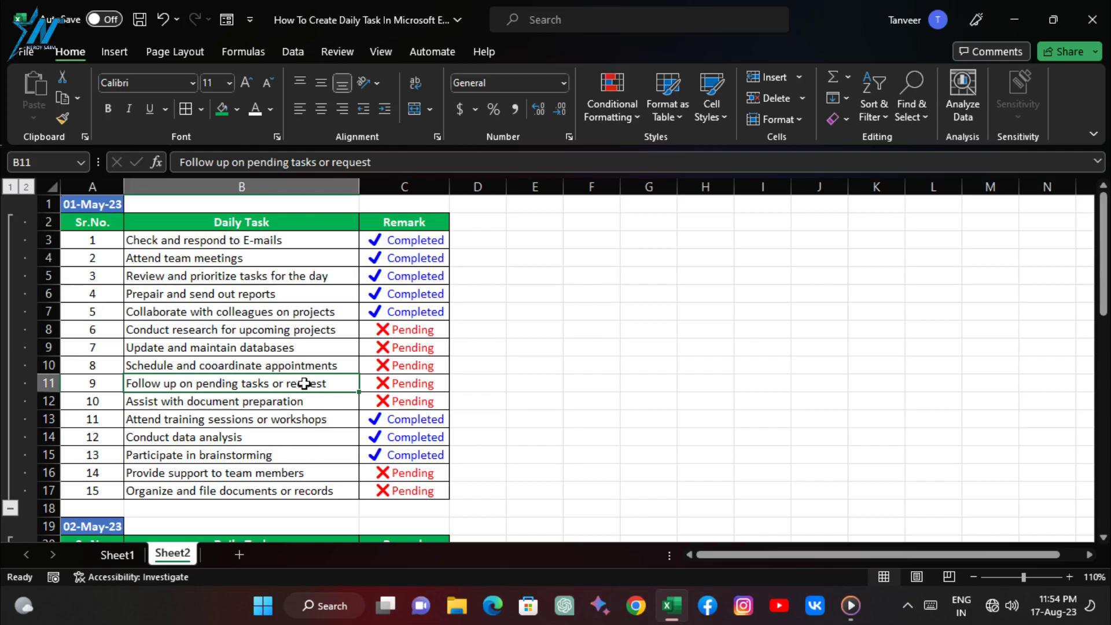
pyautogui.click(10, 186)
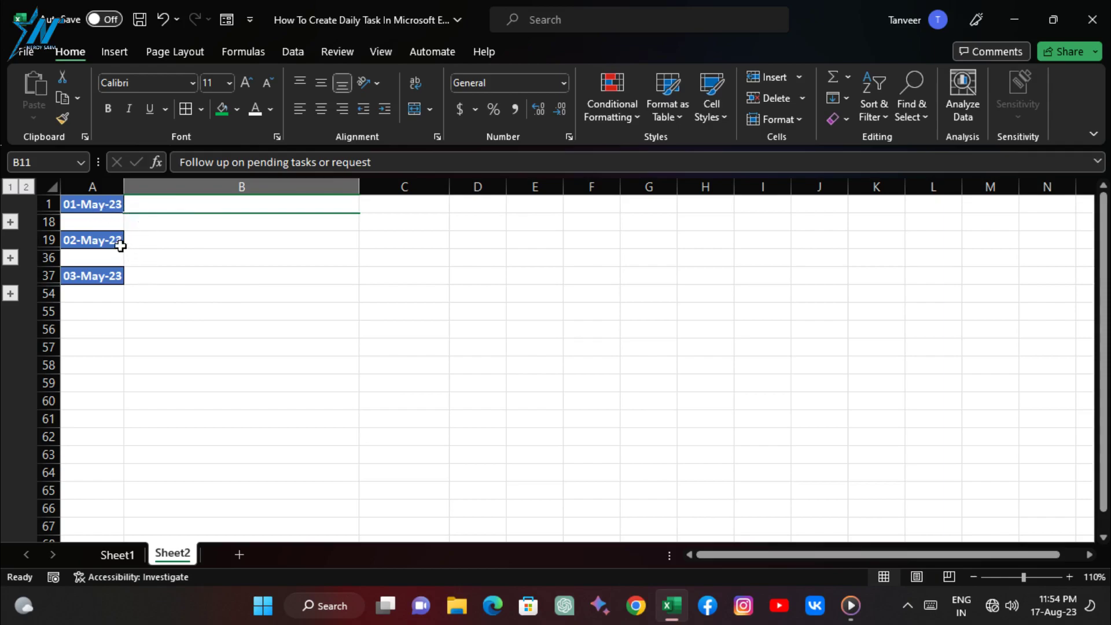
# Step: Expand and re-collapse the 02-May-23 group, then show outline level 2 to expand all tables
pyautogui.click(16, 258)
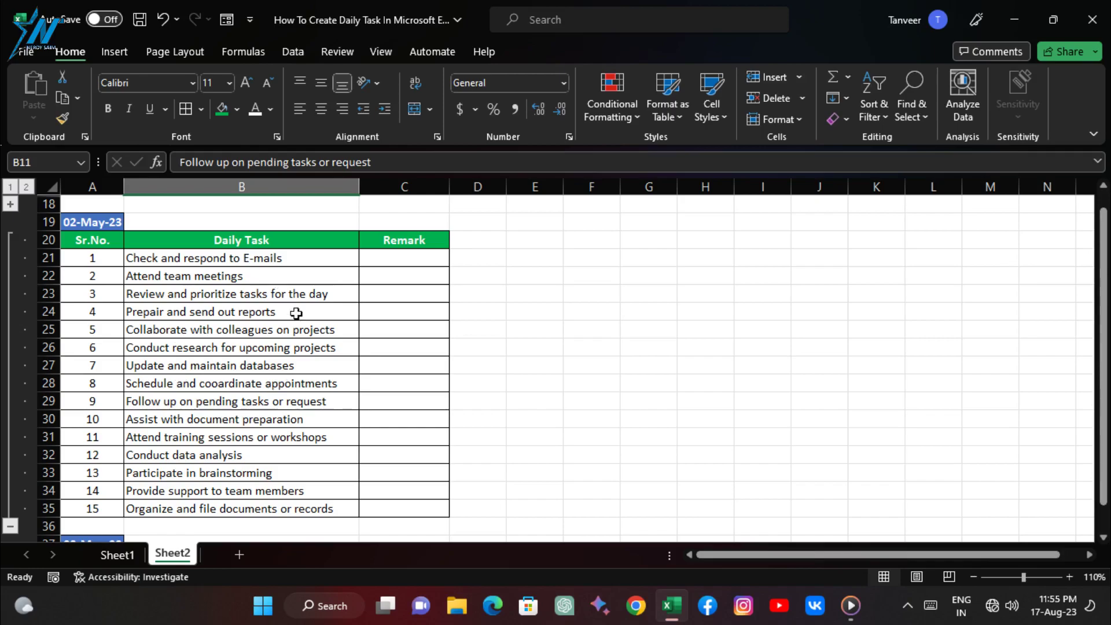
pyautogui.click(10, 528)
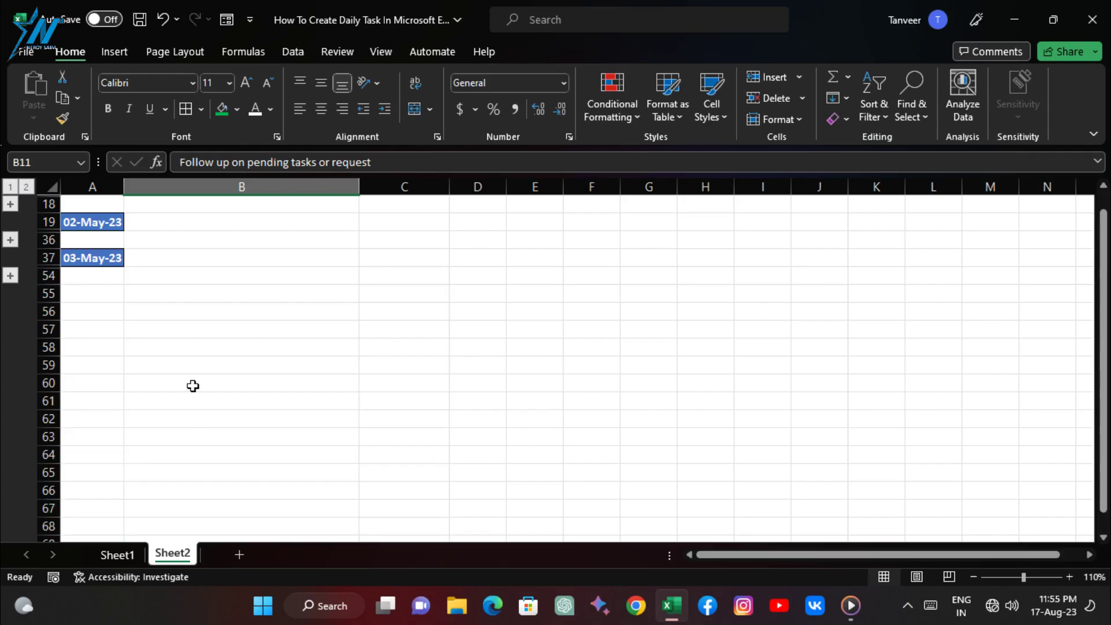
pyautogui.scroll(1, 206, 334)
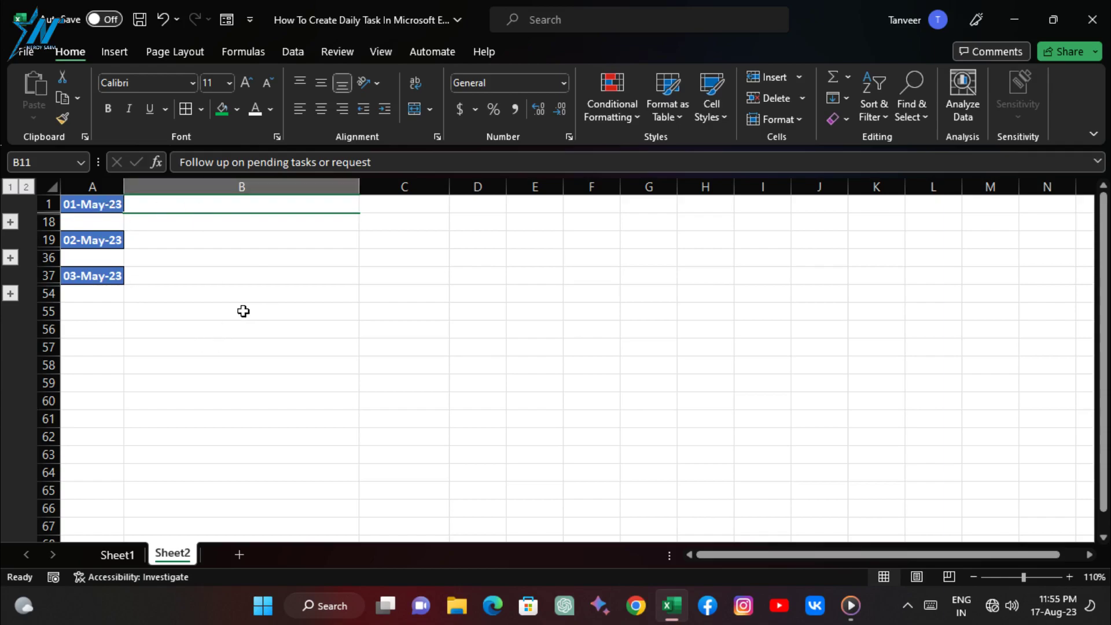
pyautogui.click(29, 187)
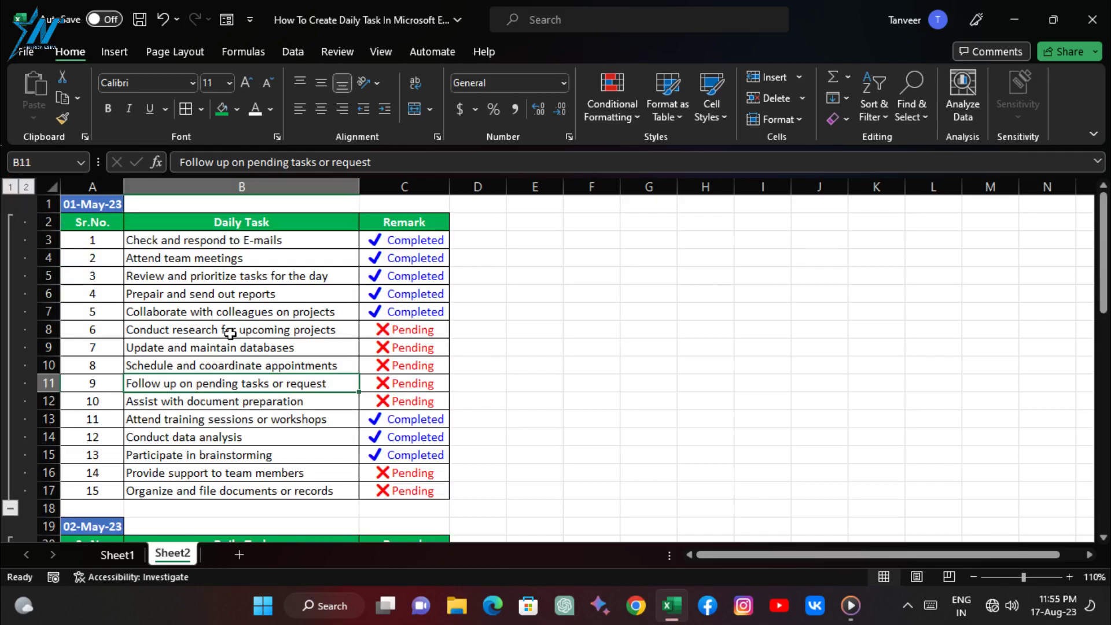
pyautogui.scroll(-4, 231, 448)
pyautogui.scroll(-3, 232, 449)
pyautogui.scroll(-2, 233, 449)
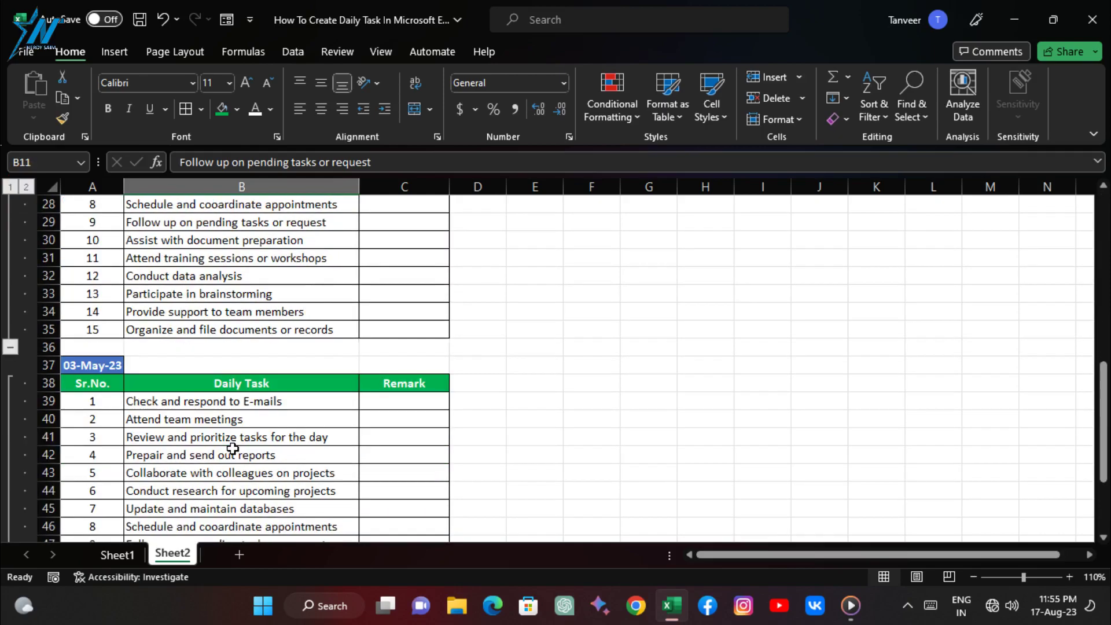
pyautogui.scroll(-3, 232, 449)
pyautogui.scroll(6, 233, 448)
pyautogui.scroll(6, 232, 448)
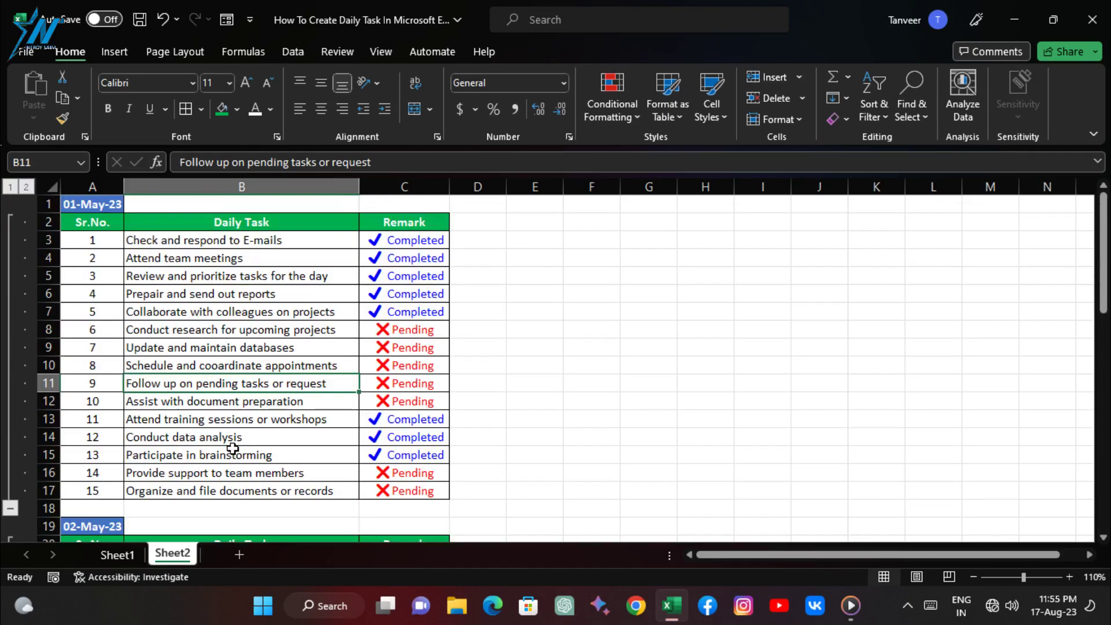